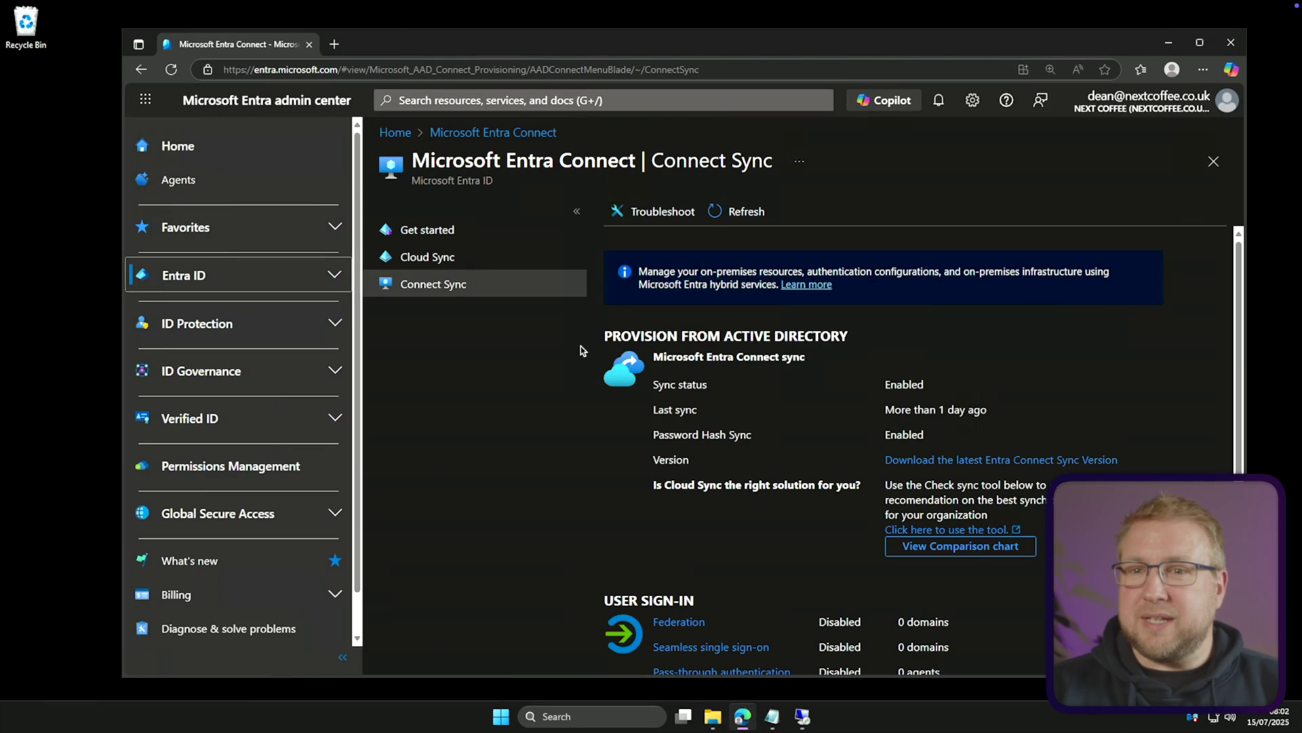
# Go to the Entra Connect Sync page and download the latest installer after accepting the terms
pyautogui.click(270, 283)
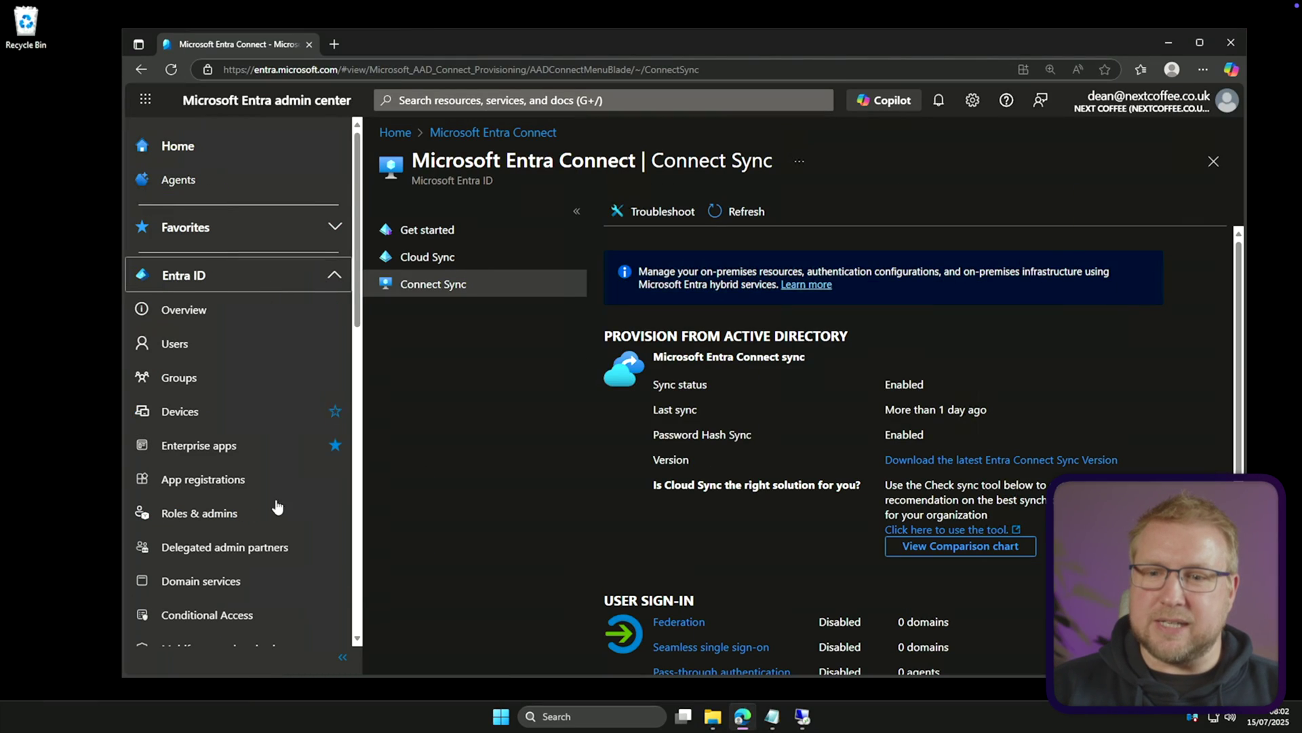
pyautogui.scroll(-6, 231, 541)
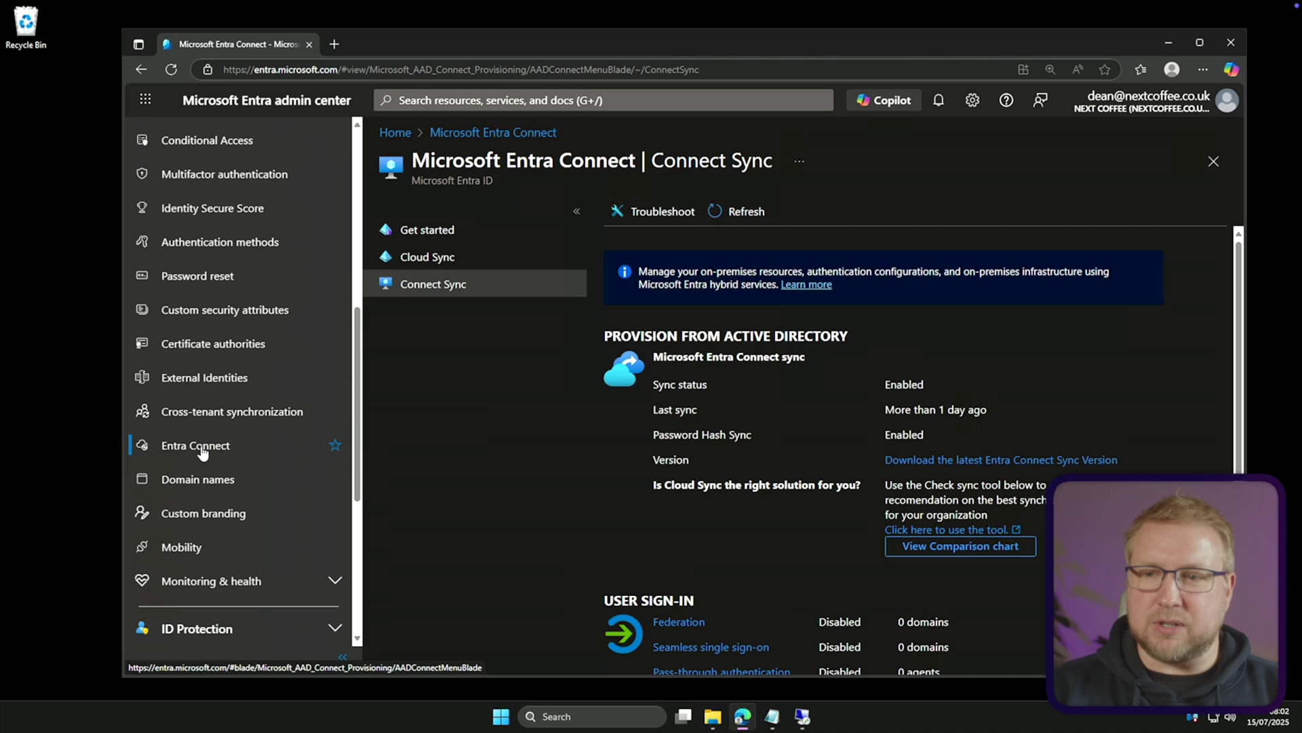
pyautogui.click(204, 448)
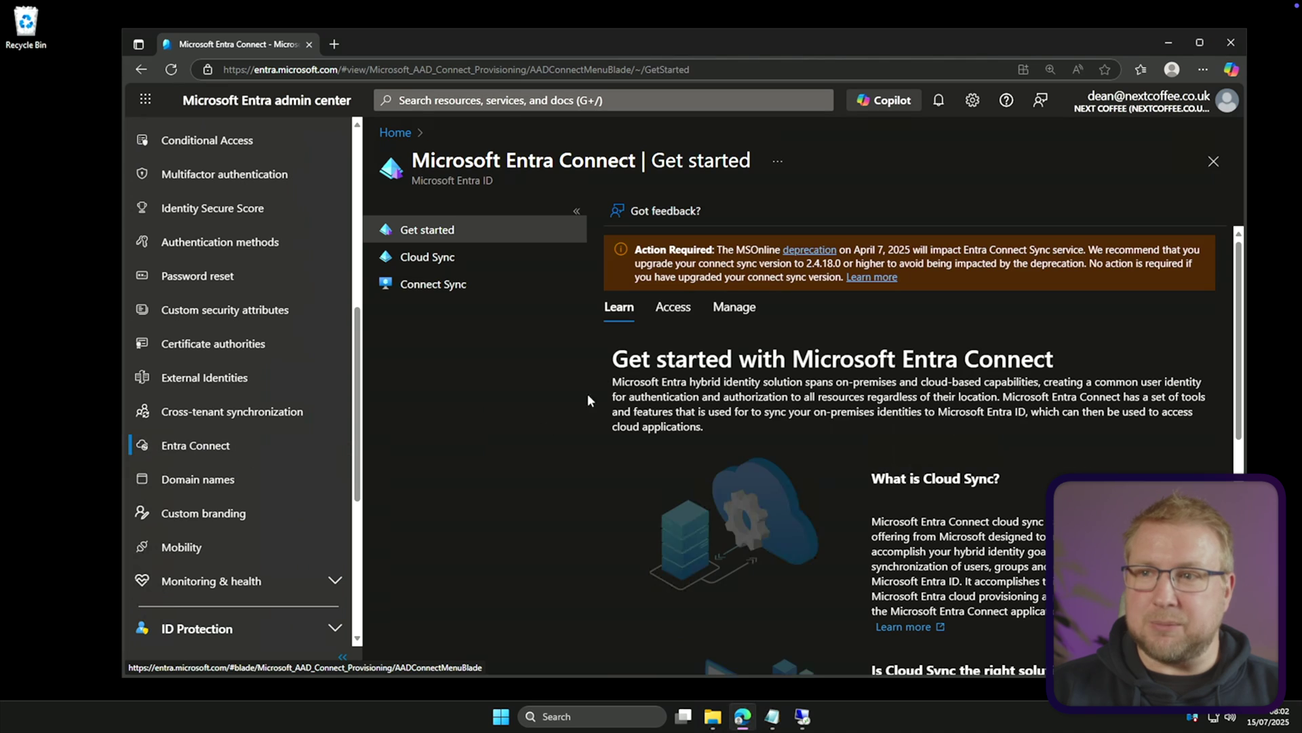
pyautogui.click(473, 284)
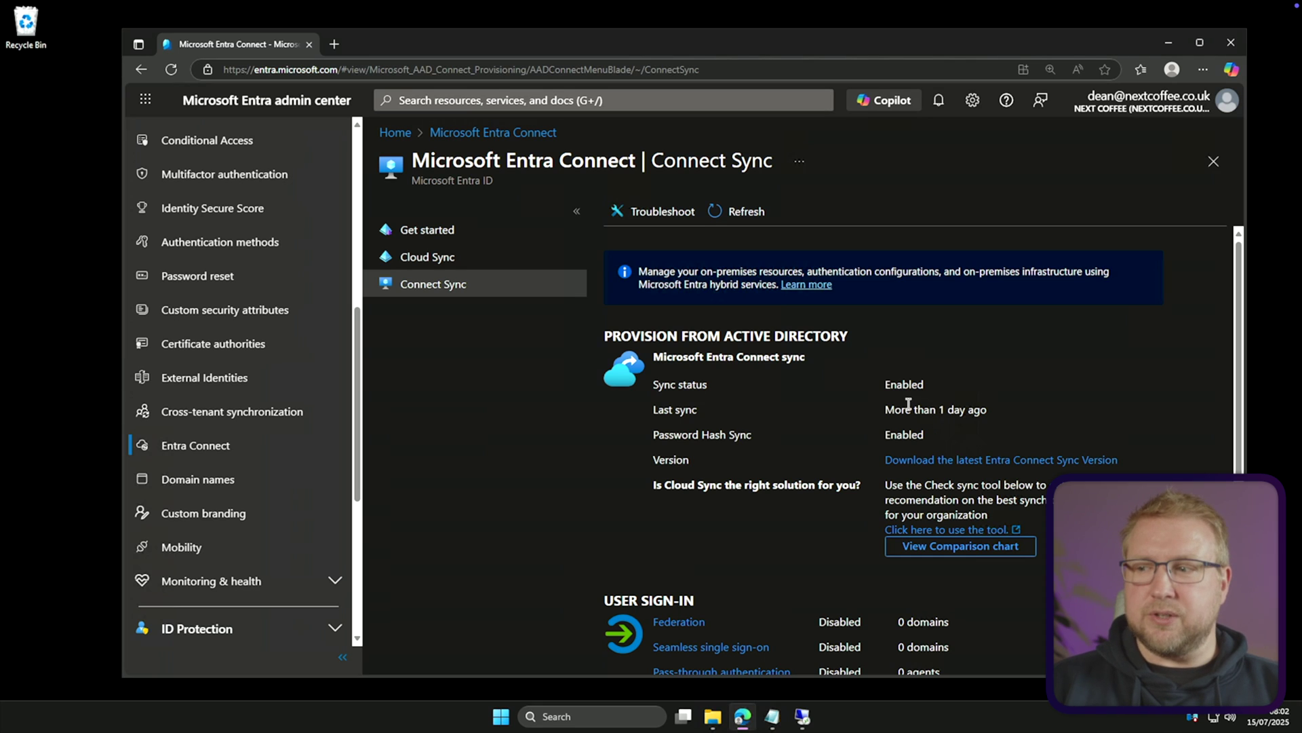
pyautogui.click(1017, 462)
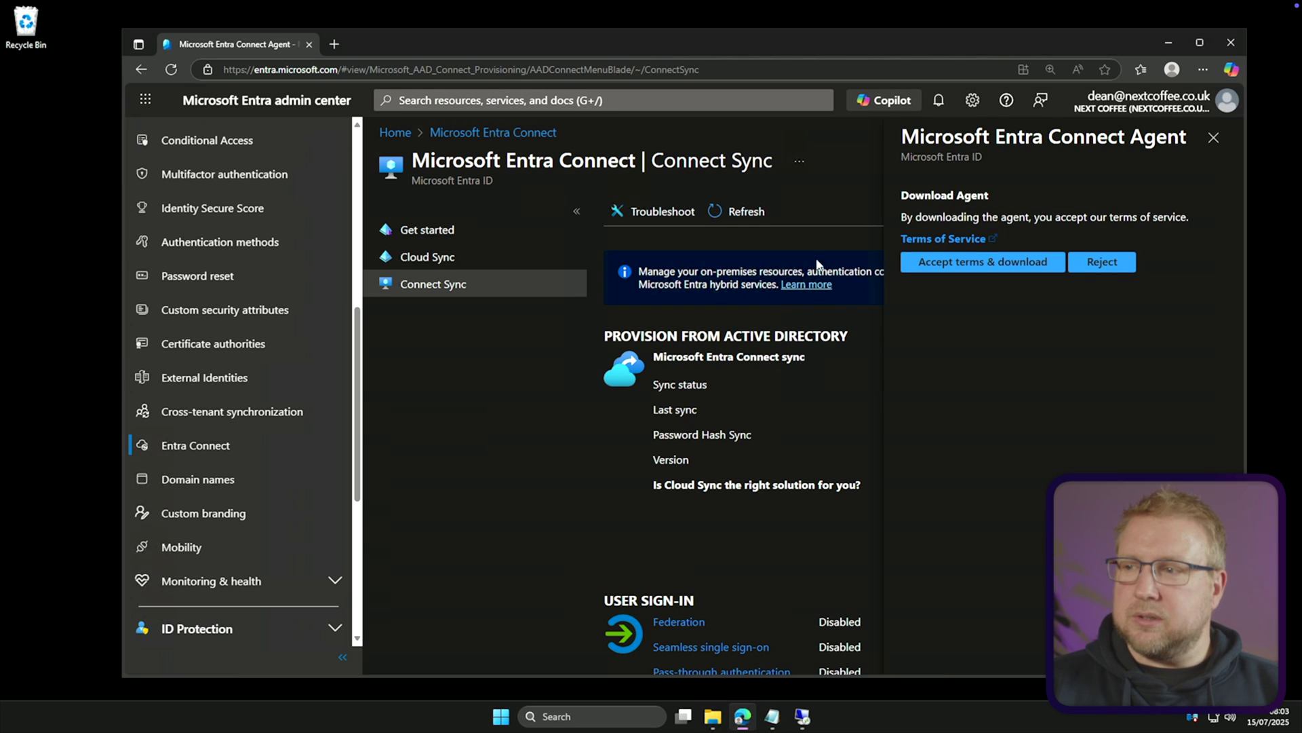
pyautogui.click(987, 264)
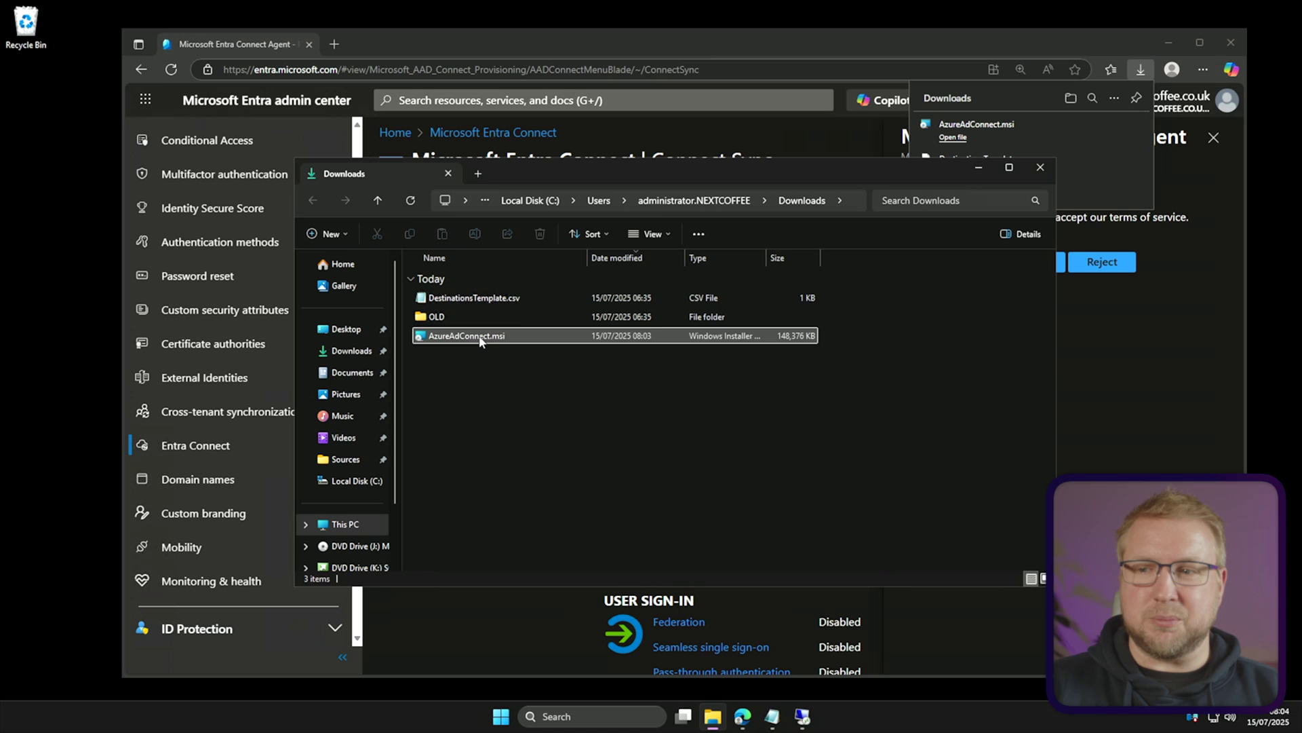
# Run AzureAdConnect.msi from the Downloads folder
pyautogui.doubleClick(479, 336)
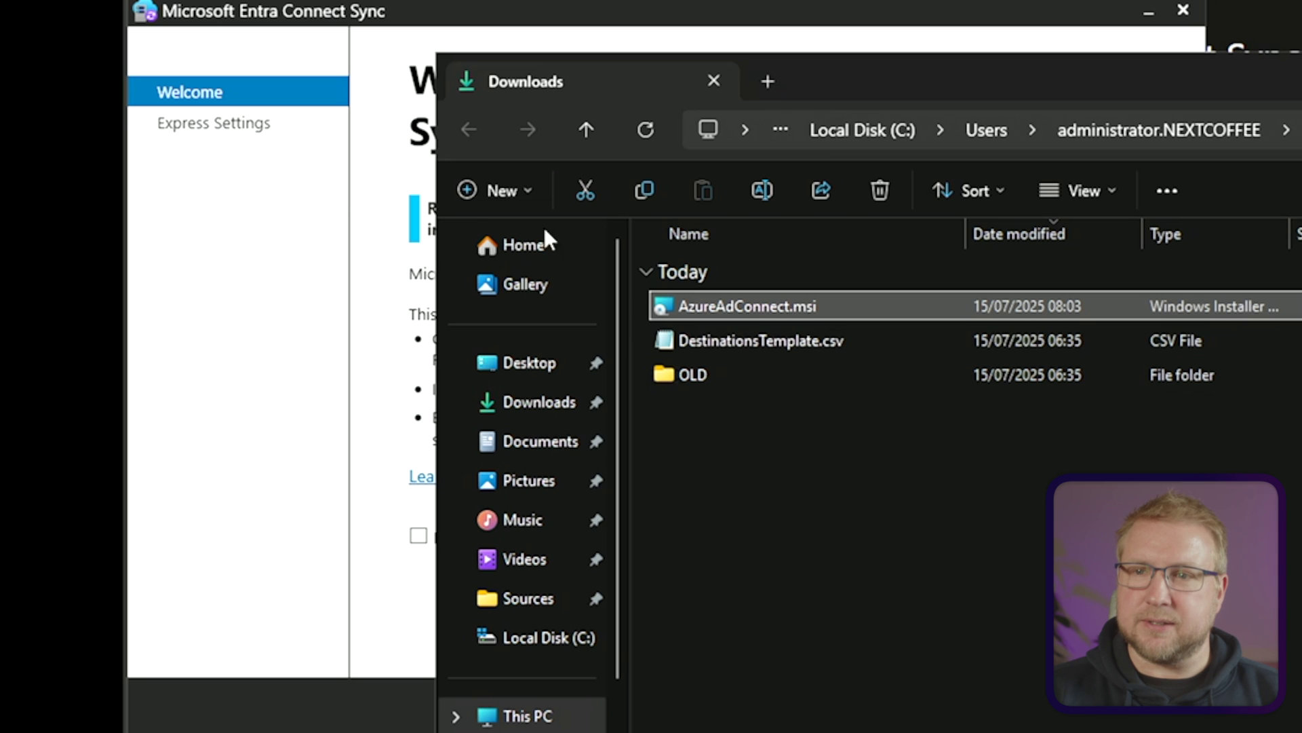
# Agree to the license terms, choose Customize instead of express, and install the required components
pyautogui.click(252, 254)
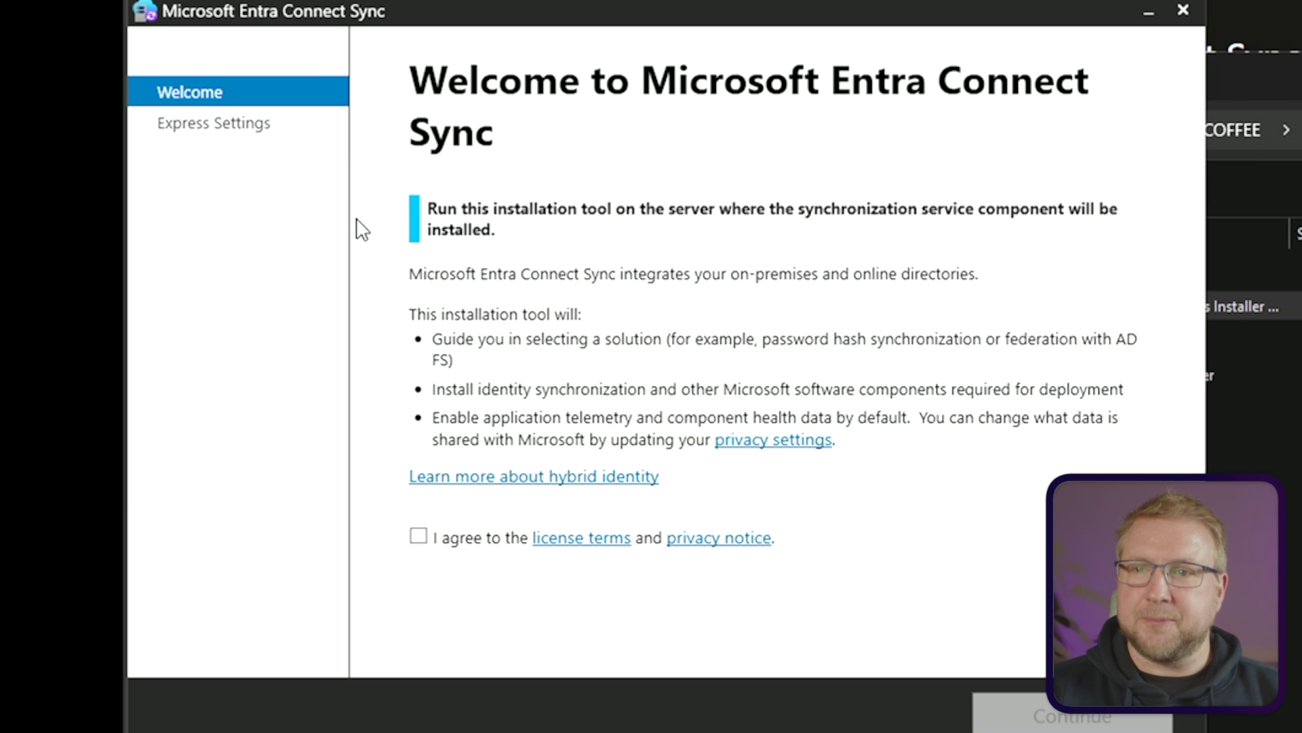
pyautogui.click(421, 538)
pyautogui.click(1077, 722)
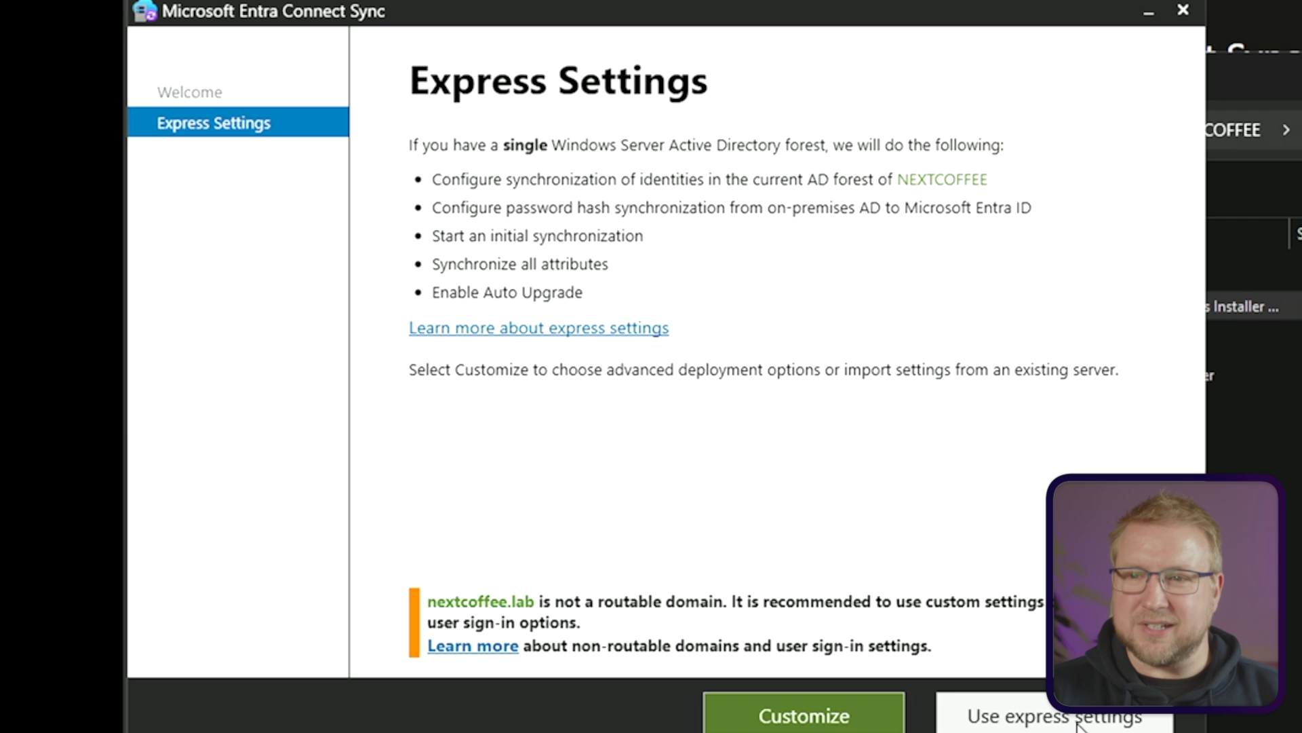
pyautogui.click(848, 712)
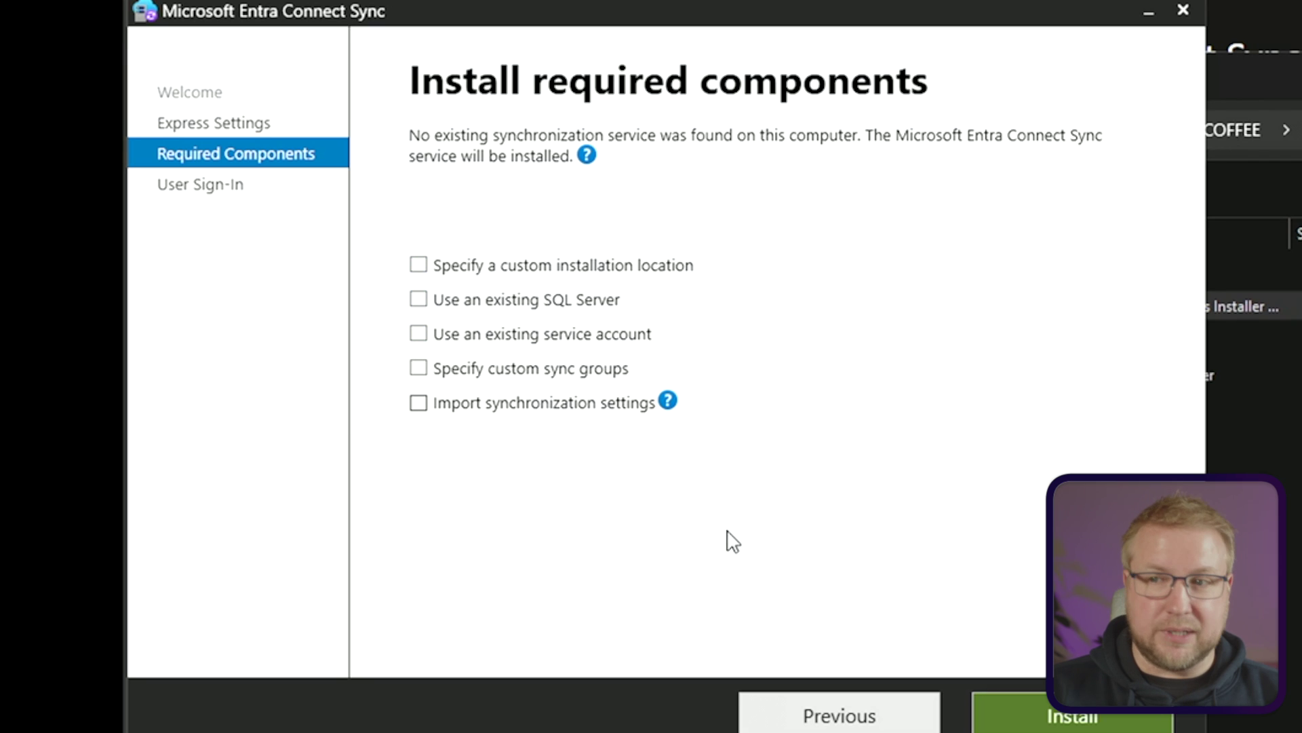
pyautogui.click(996, 722)
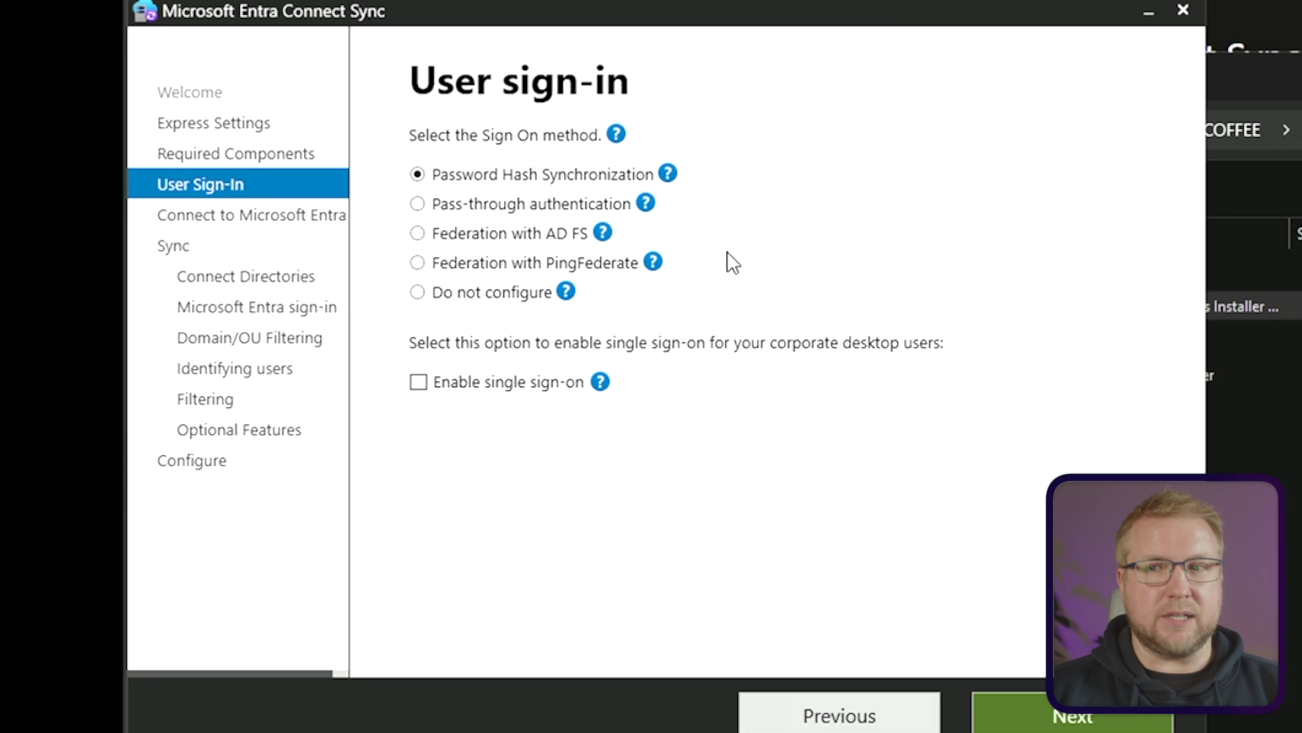
# Leave Password Hash Synchronization selected as the user sign-in method, without single sign-on
pyautogui.moveTo(555, 299)
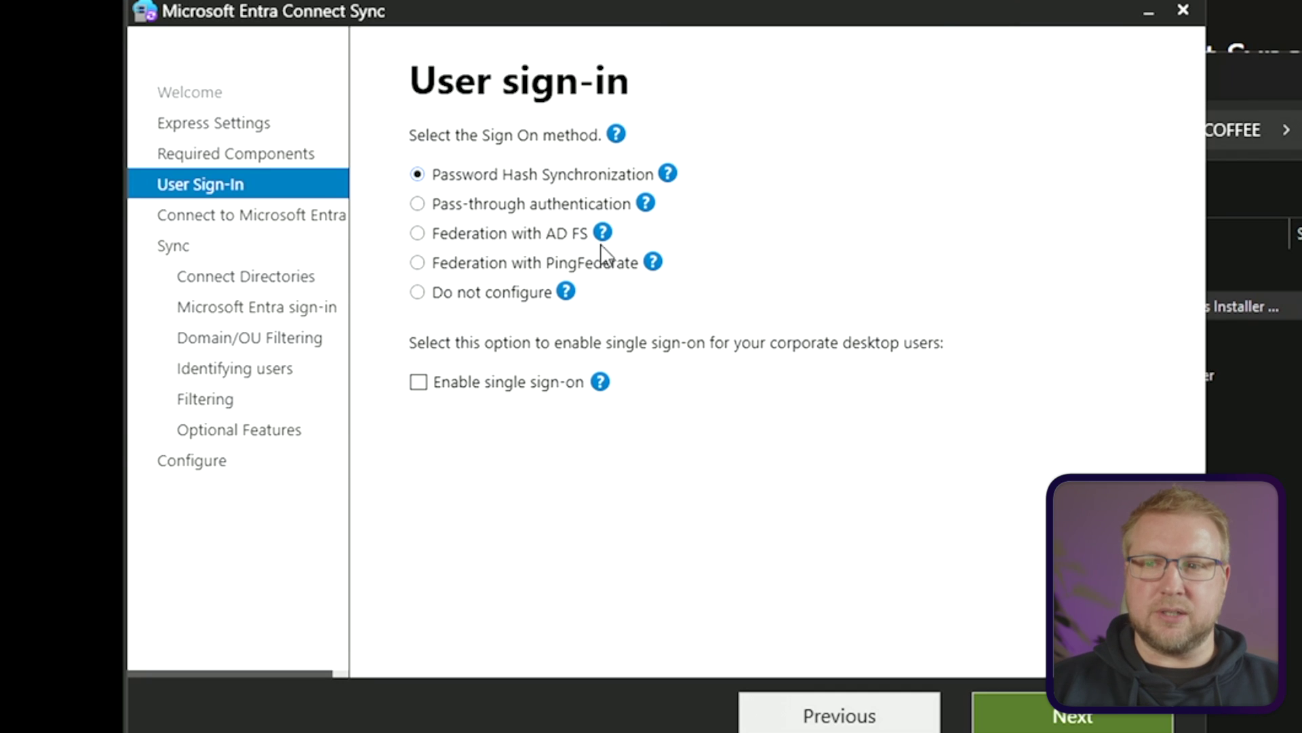
pyautogui.click(1079, 720)
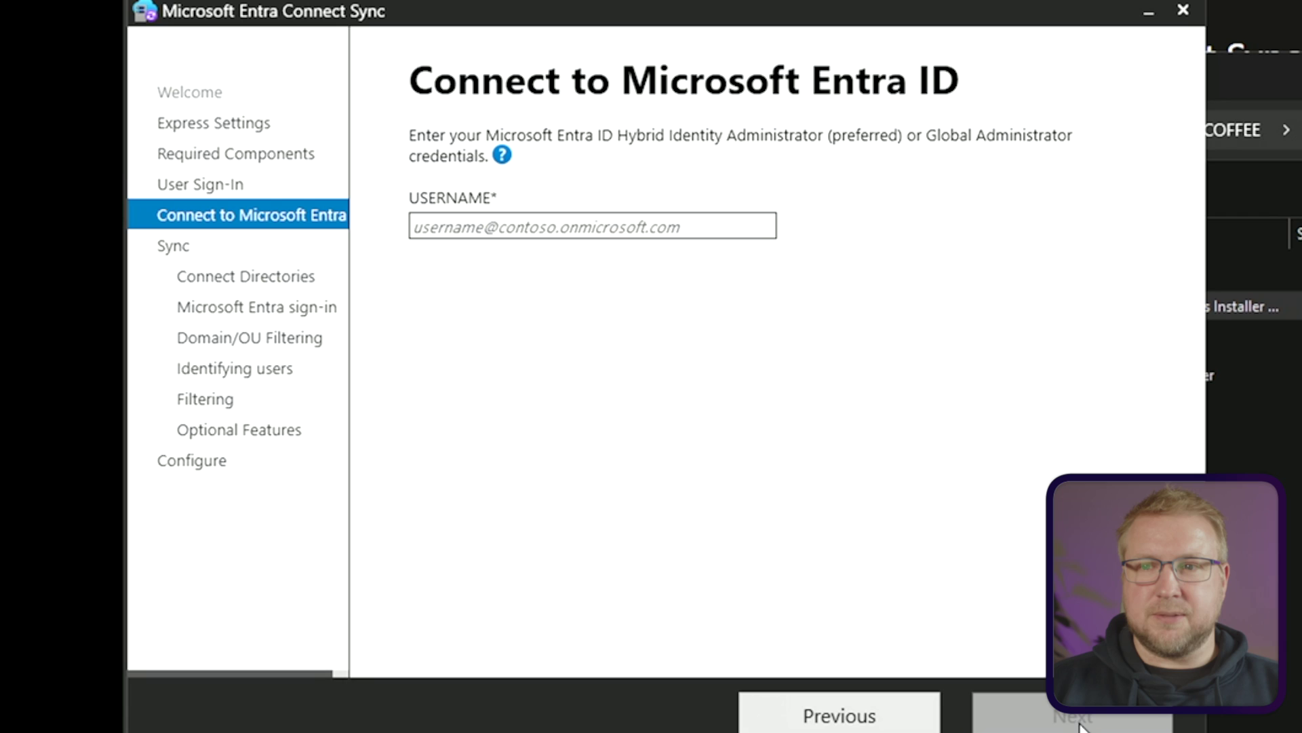
pyautogui.click(706, 224)
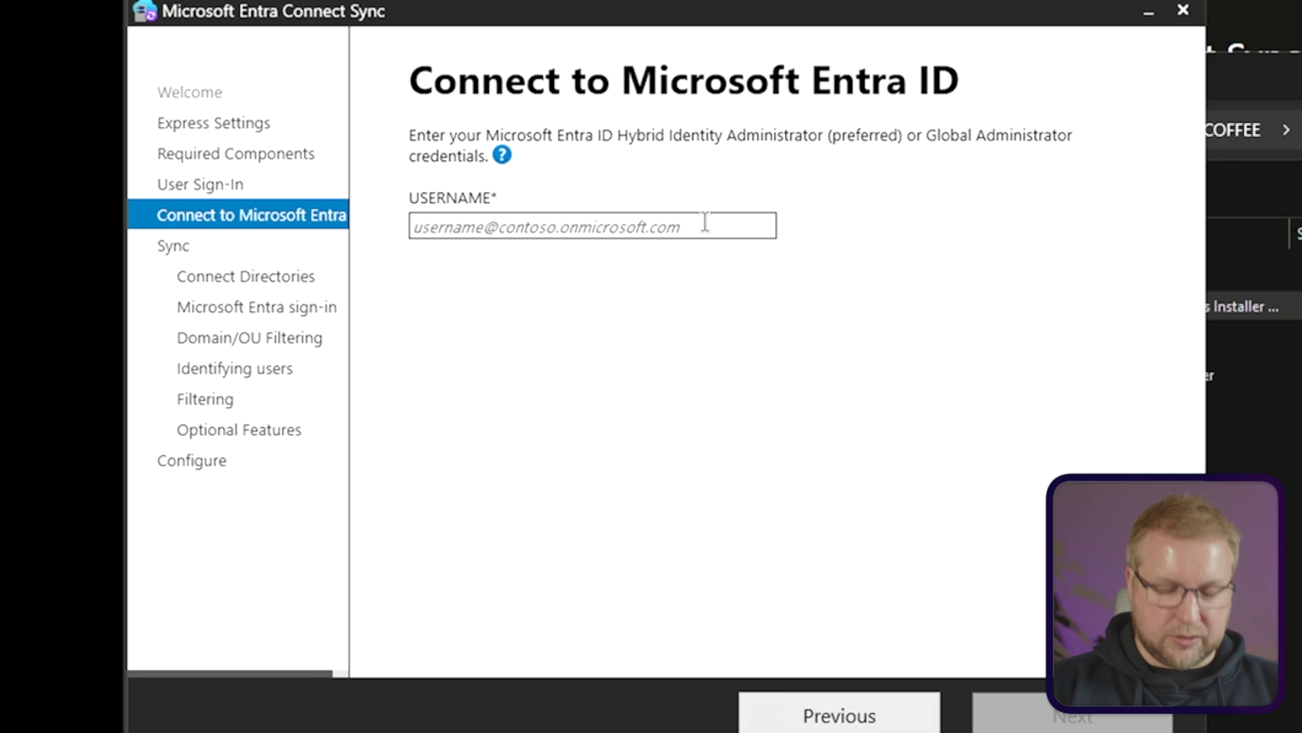
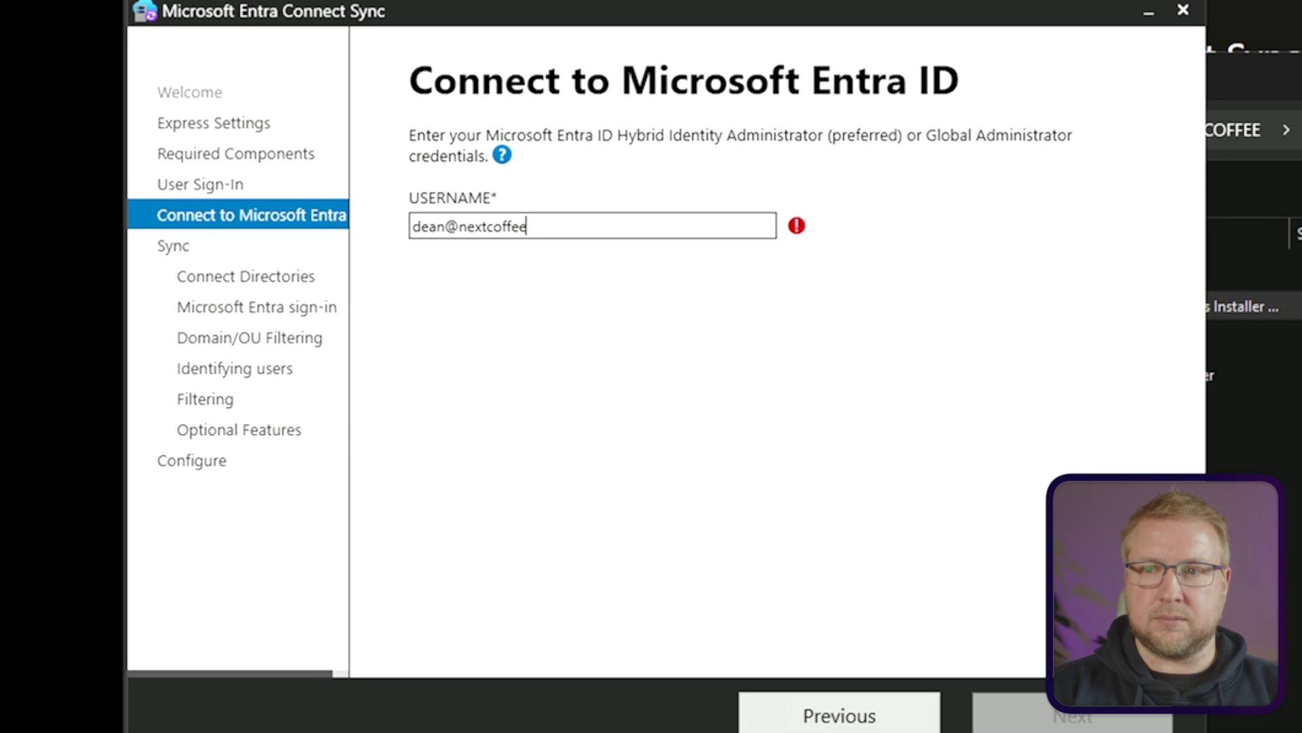
pyautogui.press('Return')
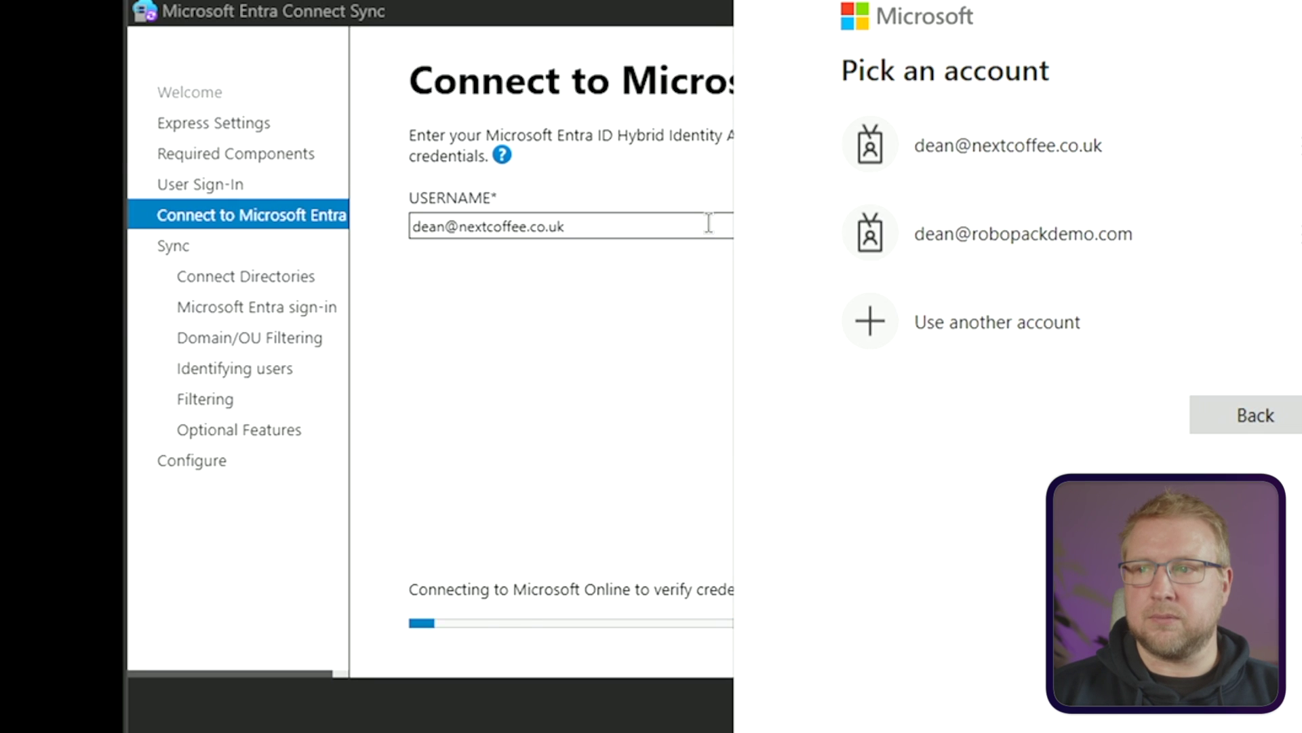
pyautogui.click(920, 153)
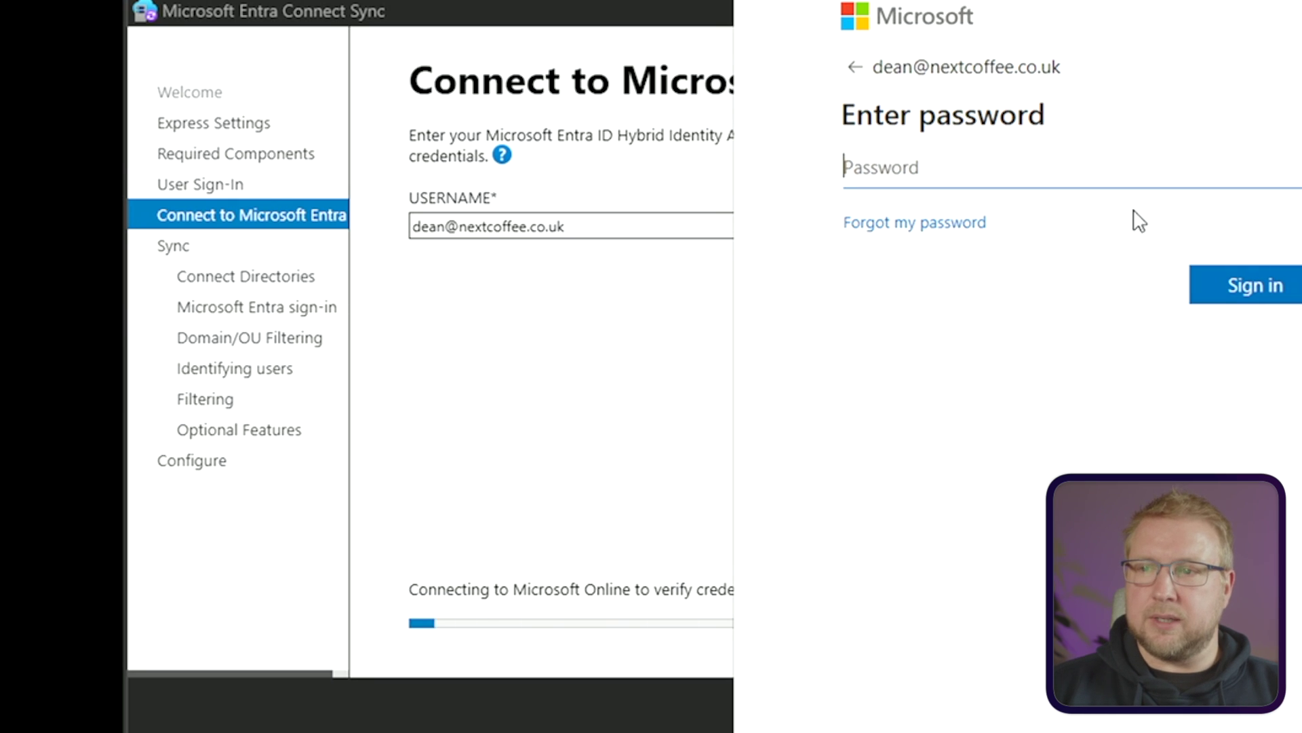
pyautogui.write('••••••••••••••••')
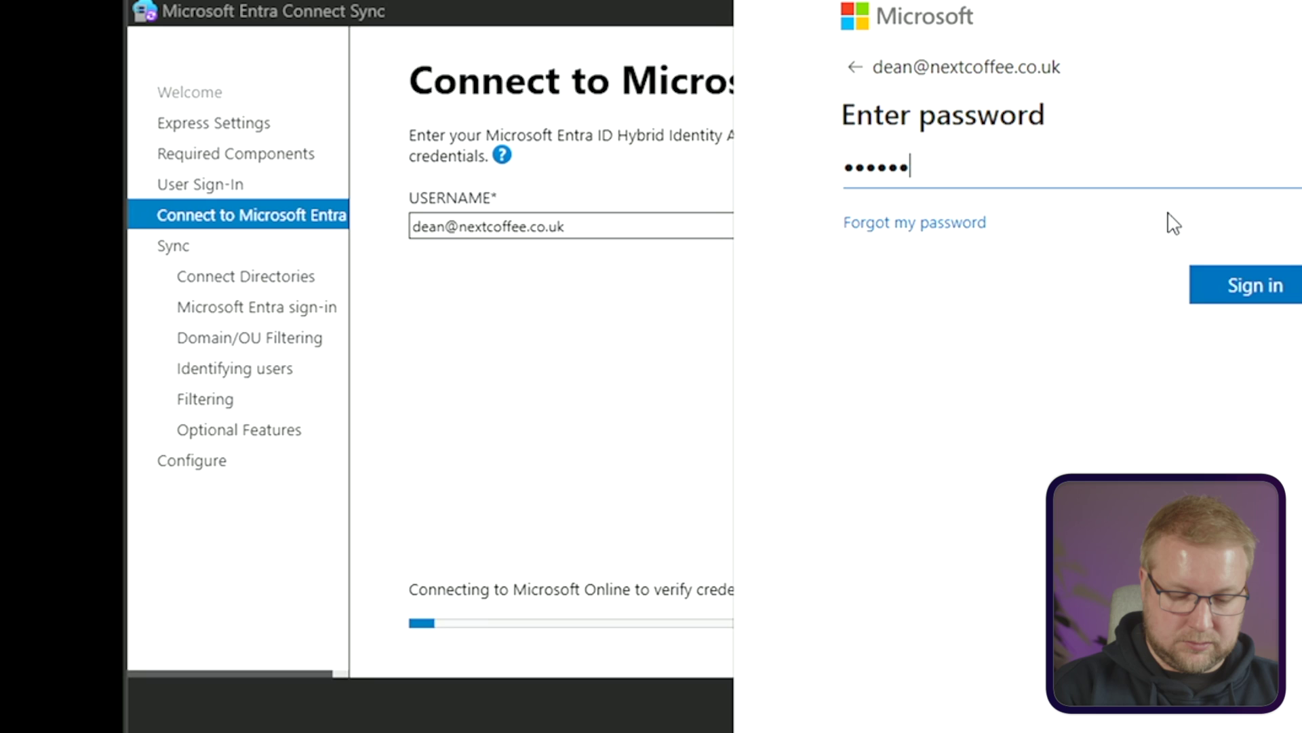
pyautogui.press('Return')
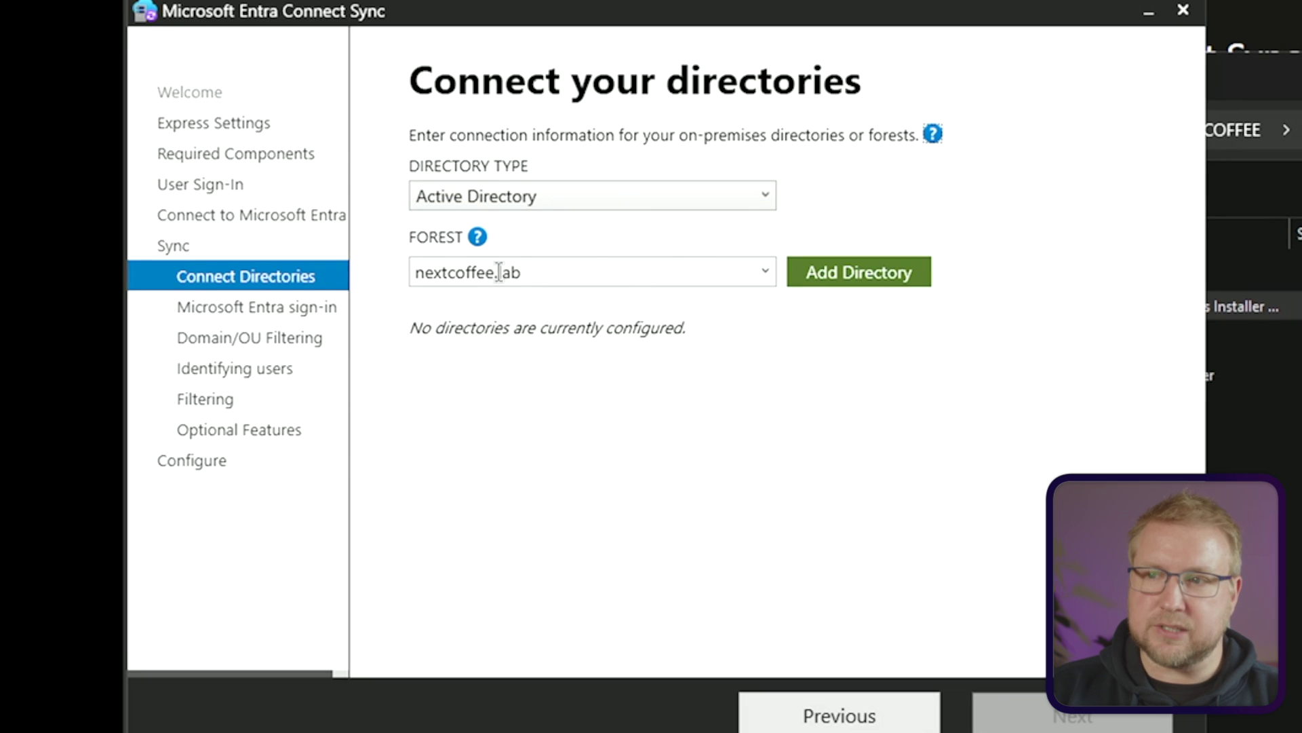
# Add the nextcoffee.lab forest as a directory to bring up its AD forest account settings
pyautogui.click(882, 282)
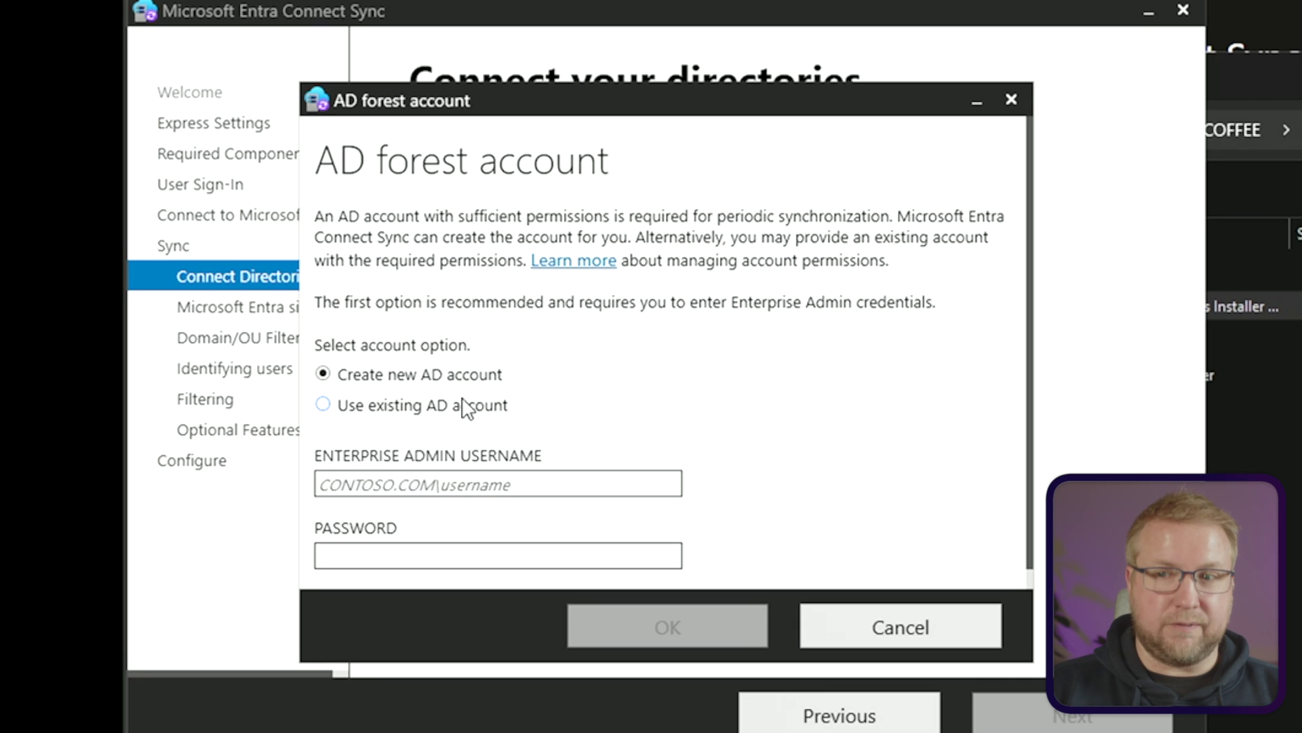
# Create a new AD account using the NEXTCOFFEE\administrator enterprise admin credentials
pyautogui.click(427, 407)
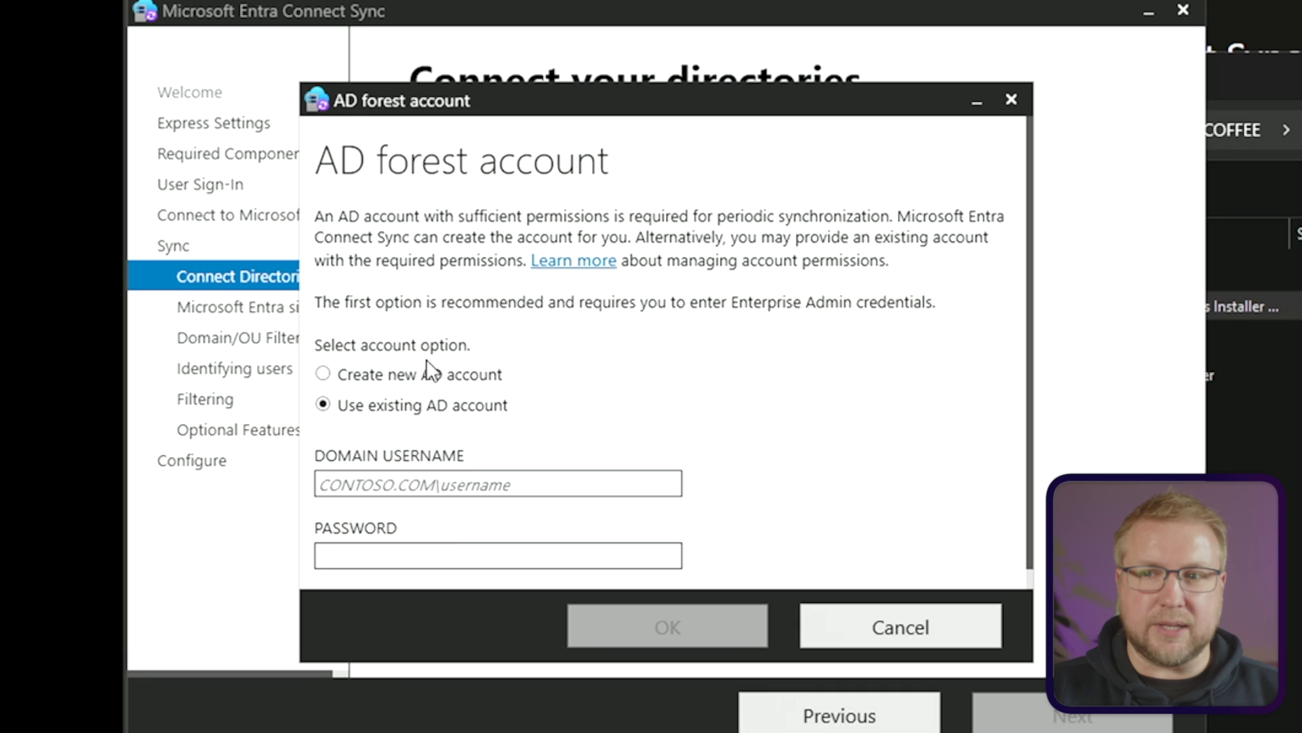
pyautogui.click(435, 374)
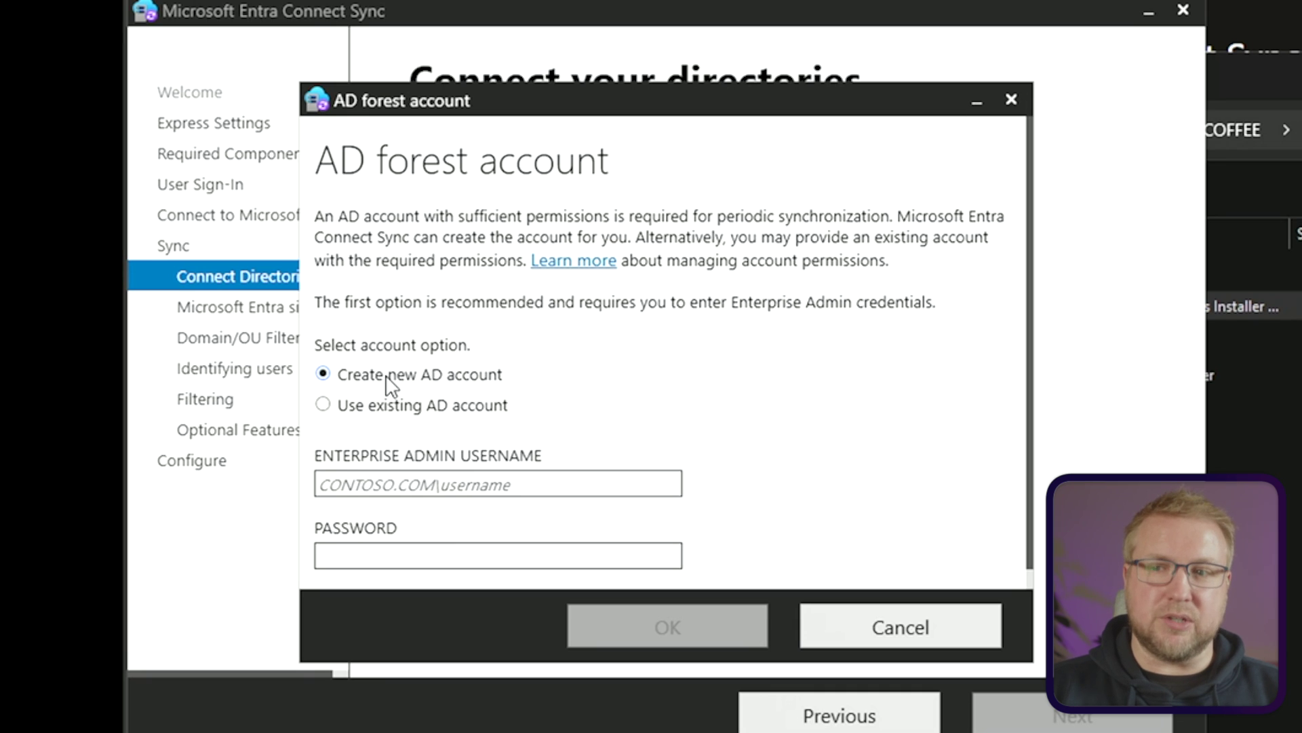
pyautogui.click(544, 482)
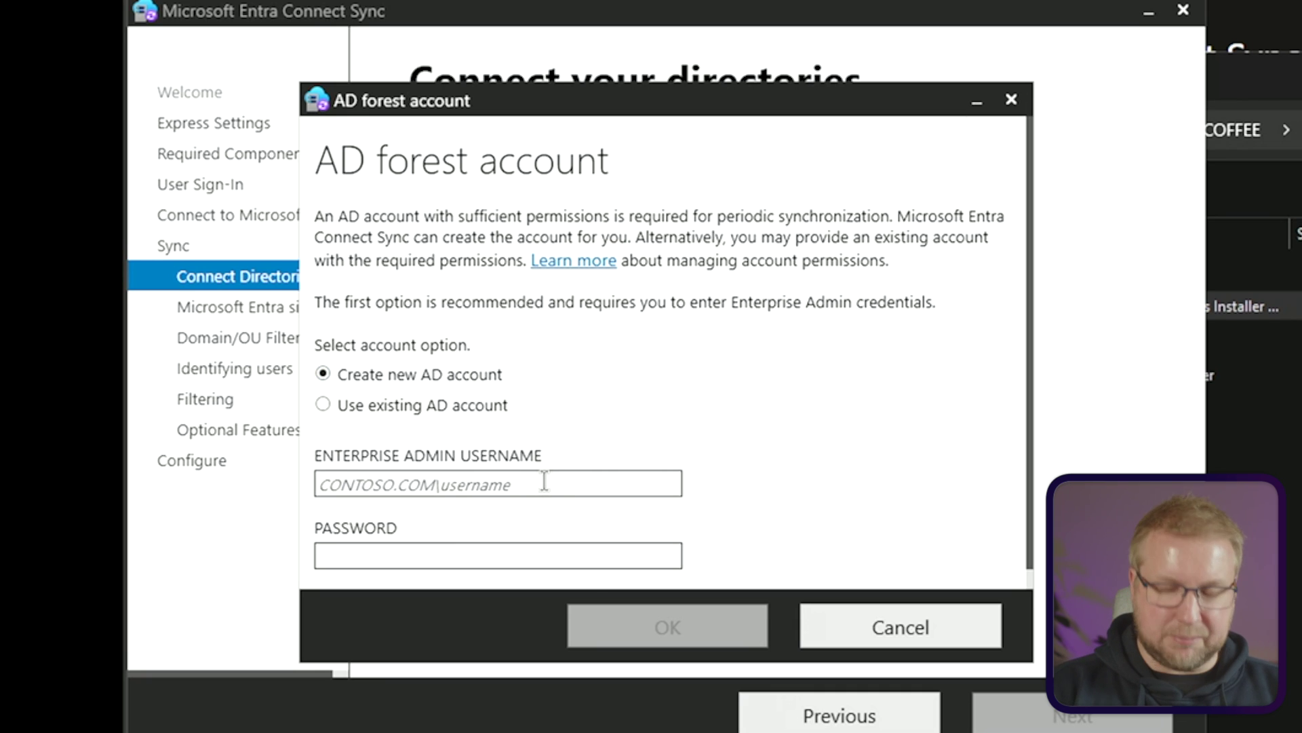
pyautogui.write('NEXTCOFFEE')
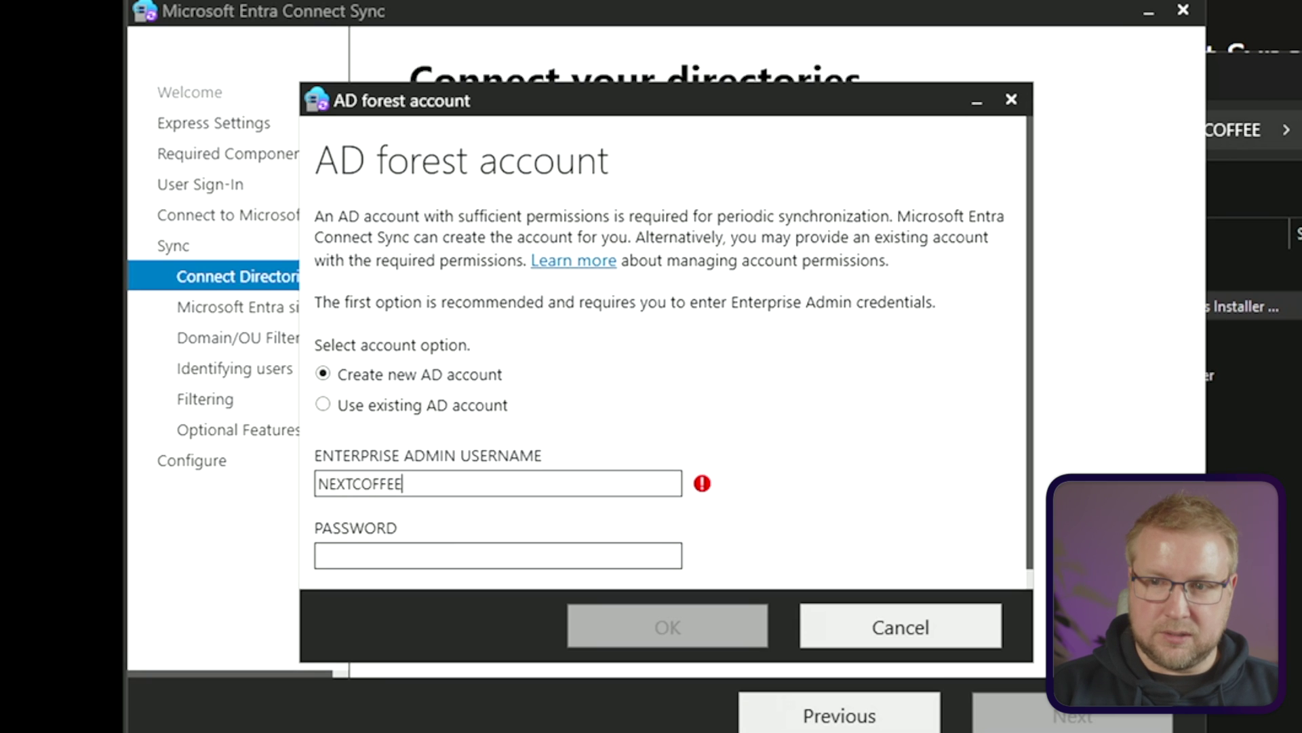
pyautogui.write('\\administra')
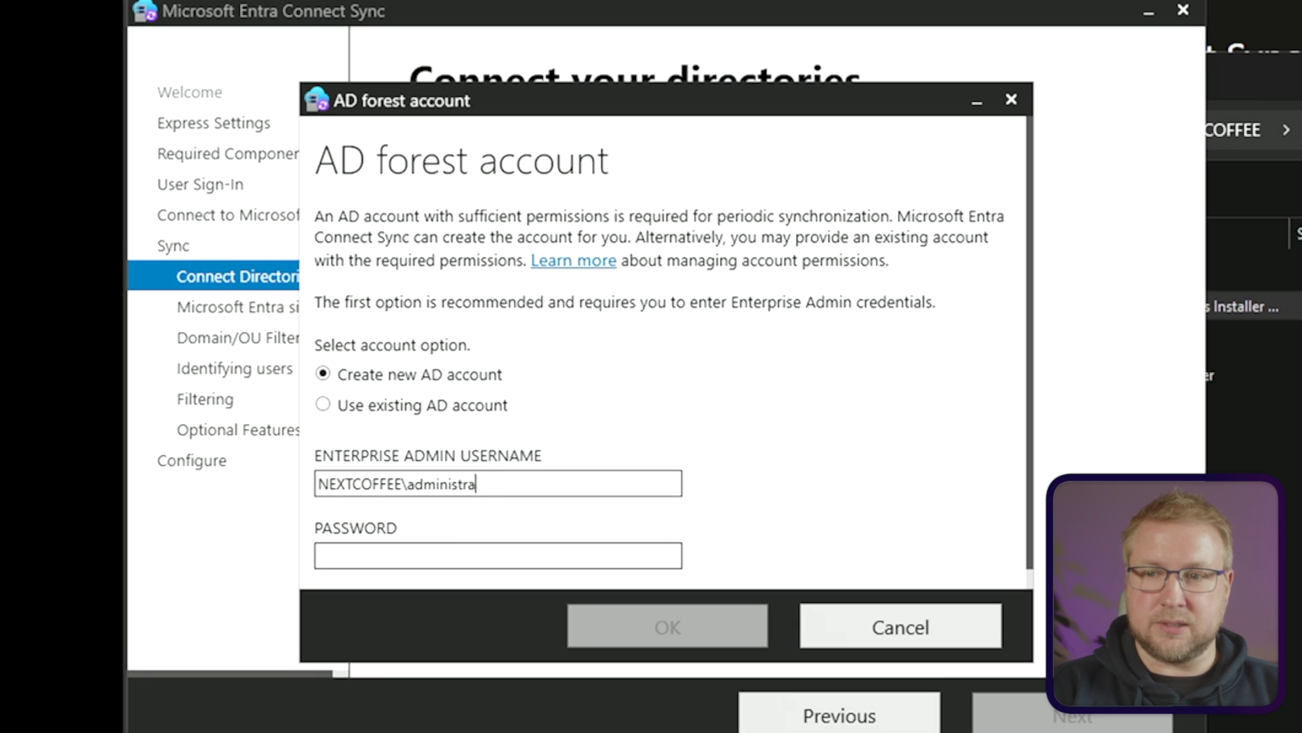
pyautogui.write('tor')
pyautogui.press('Tab')
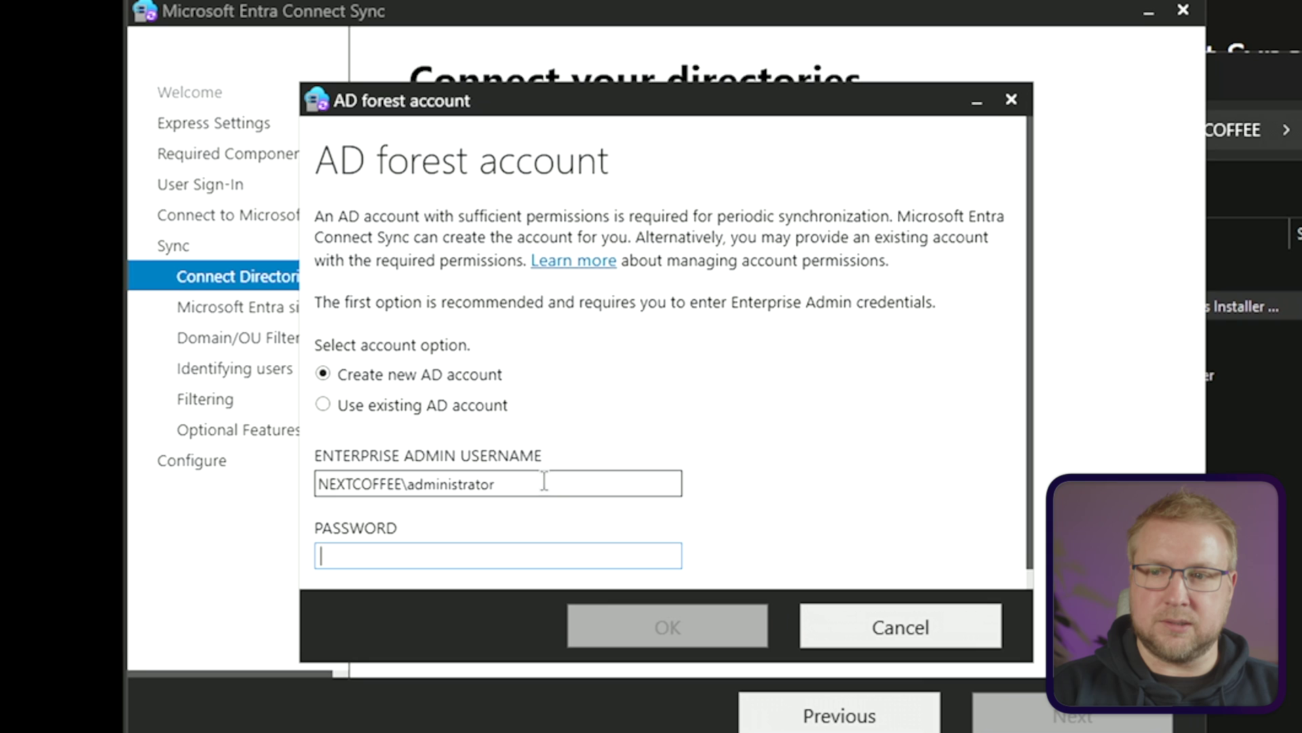
pyautogui.write('*******')
pyautogui.press('Return')
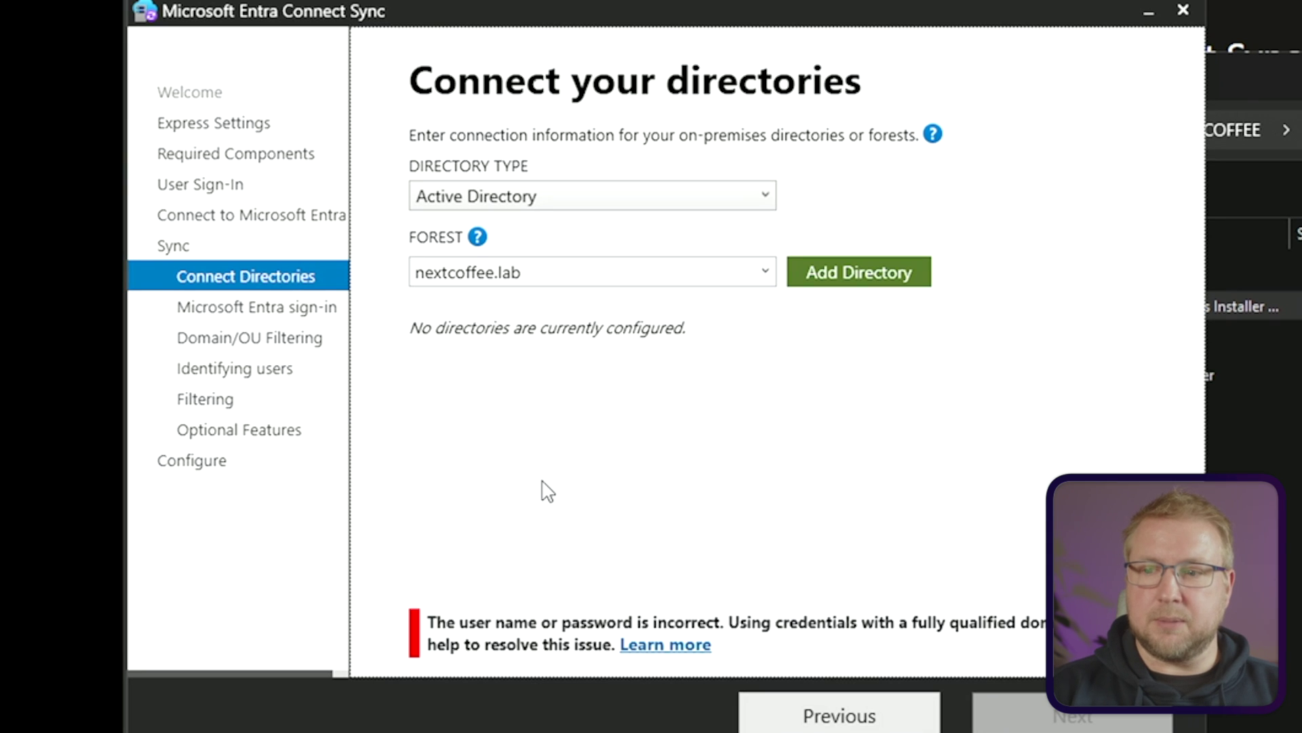
# Re-enter the admin password and retry until nextcoffee.lab validates under Configured directories
pyautogui.click(856, 272)
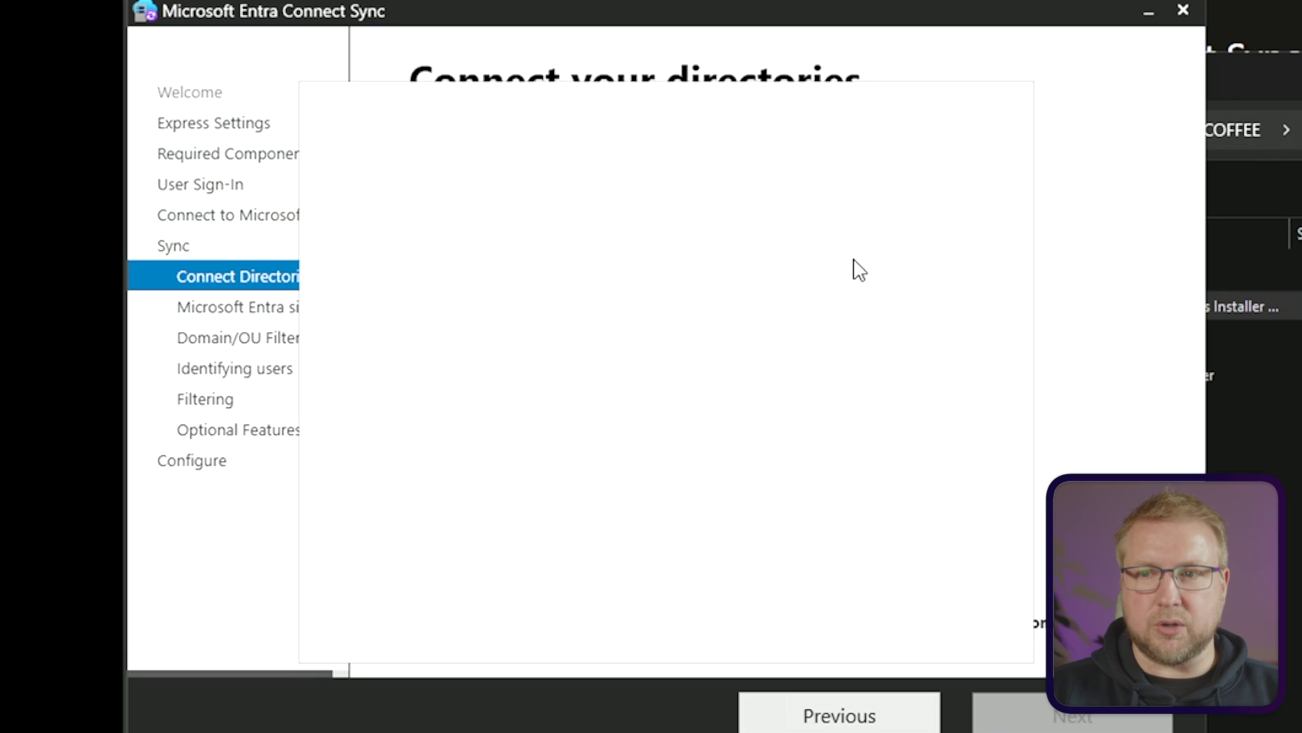
pyautogui.click(523, 555)
pyautogui.write('******')
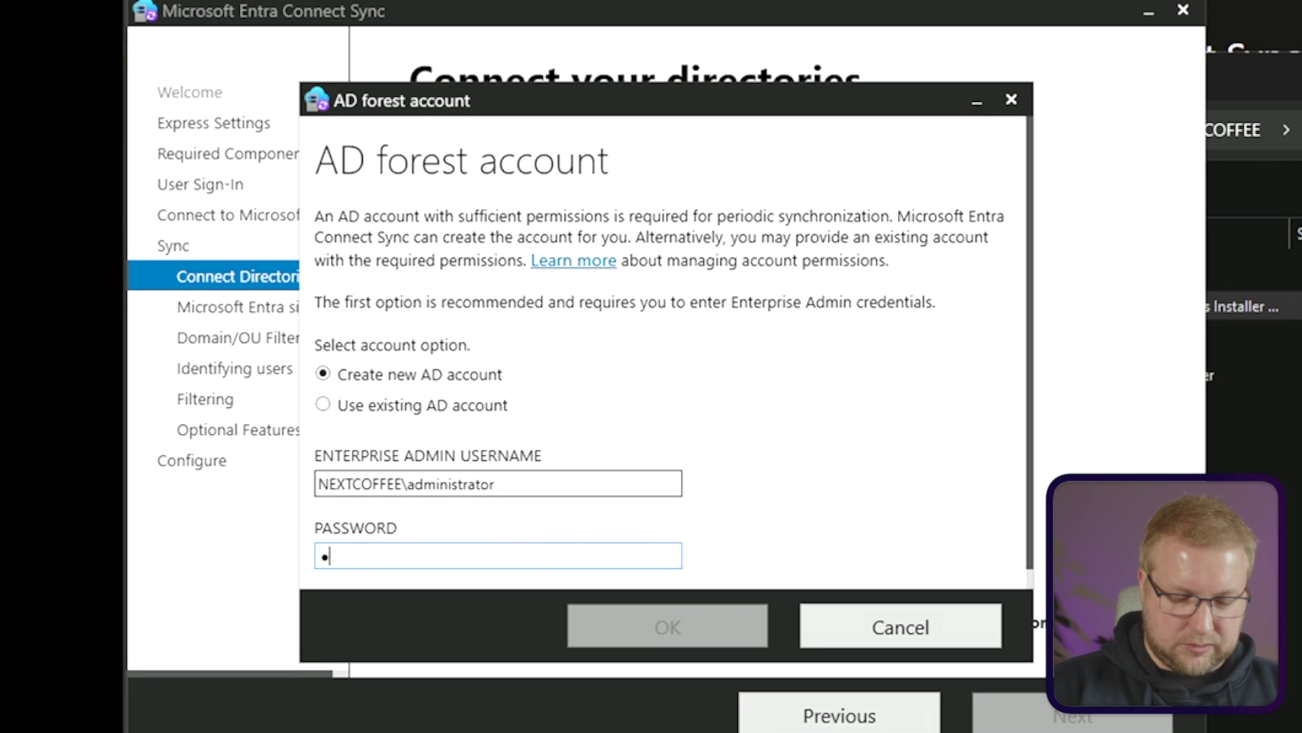
pyautogui.write('*************')
pyautogui.press('Return')
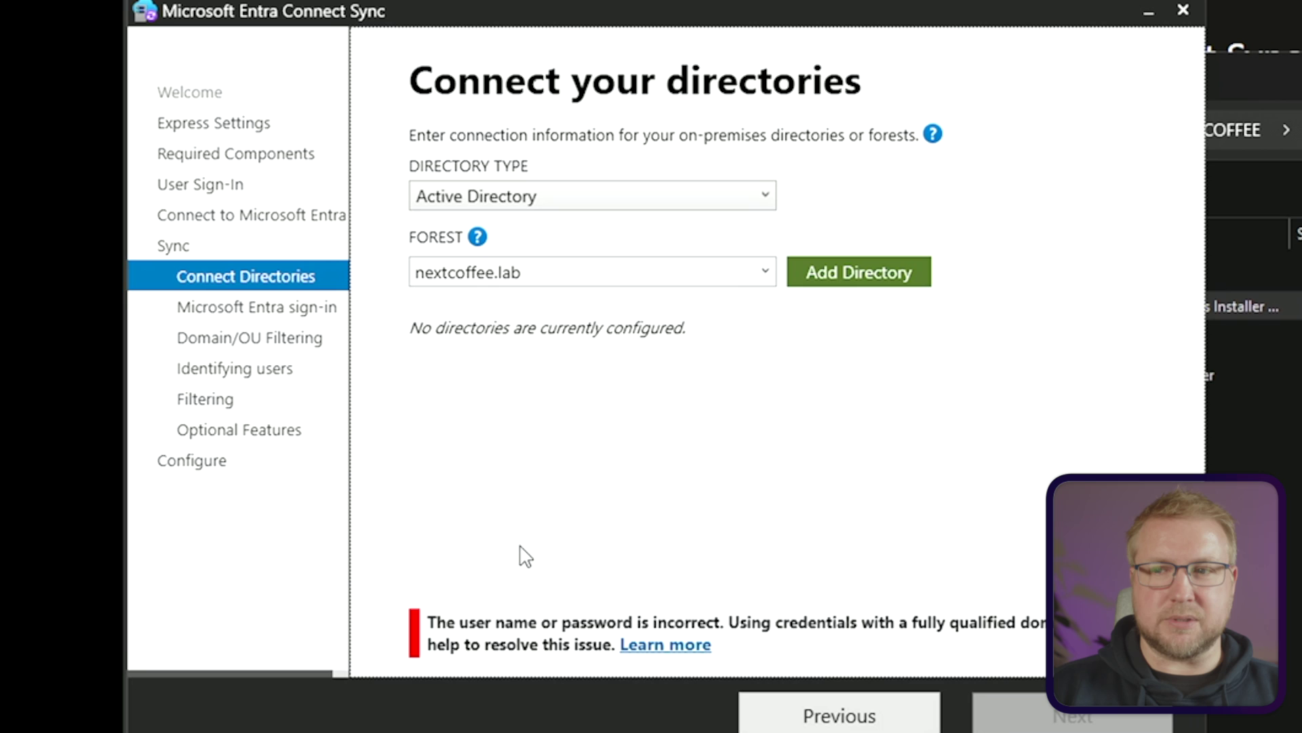
pyautogui.click(856, 272)
pyautogui.click(537, 555)
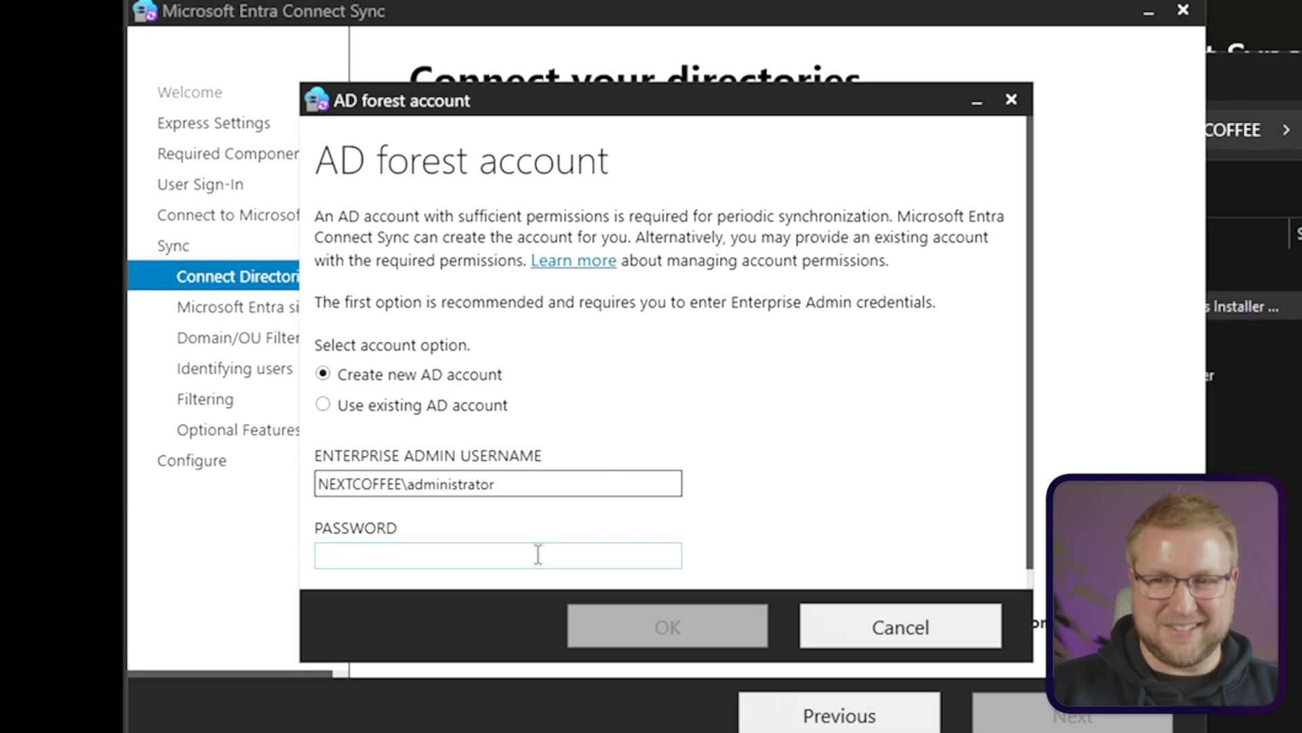
pyautogui.write('********')
pyautogui.press('Return')
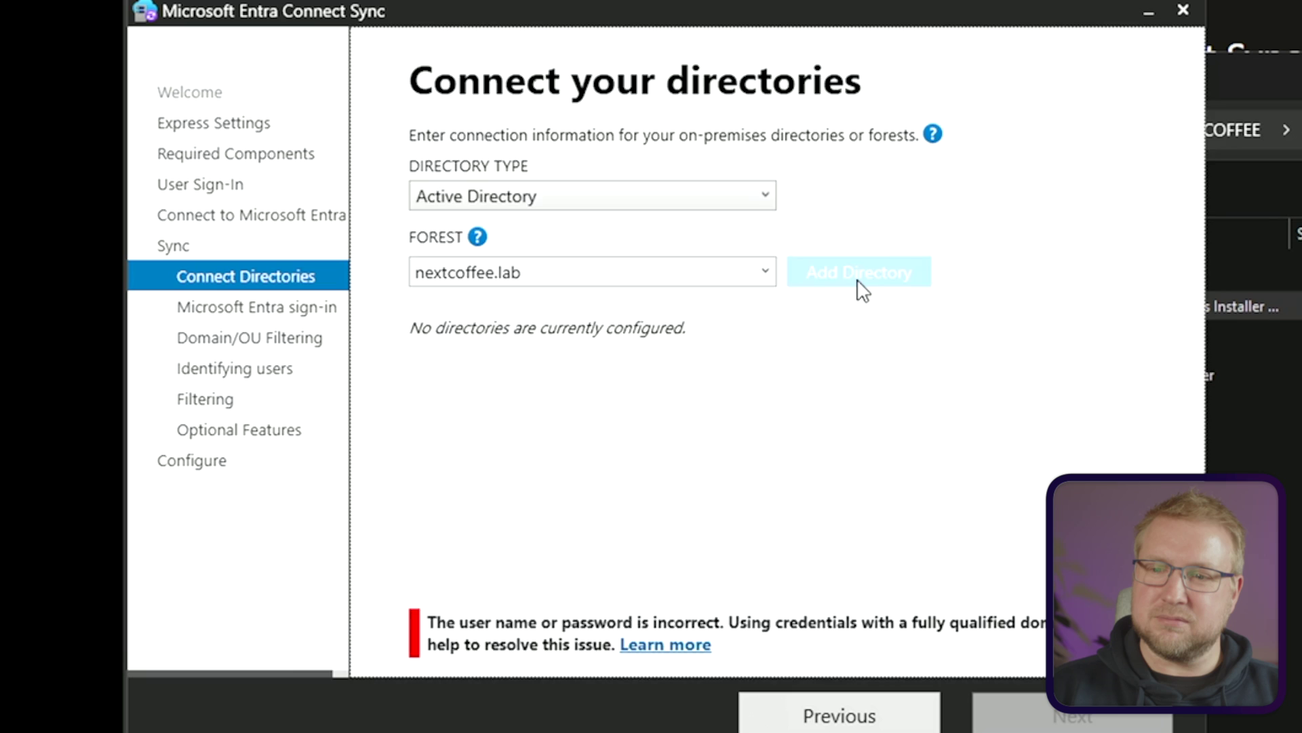
pyautogui.click(858, 275)
pyautogui.click(542, 555)
pyautogui.click(542, 557)
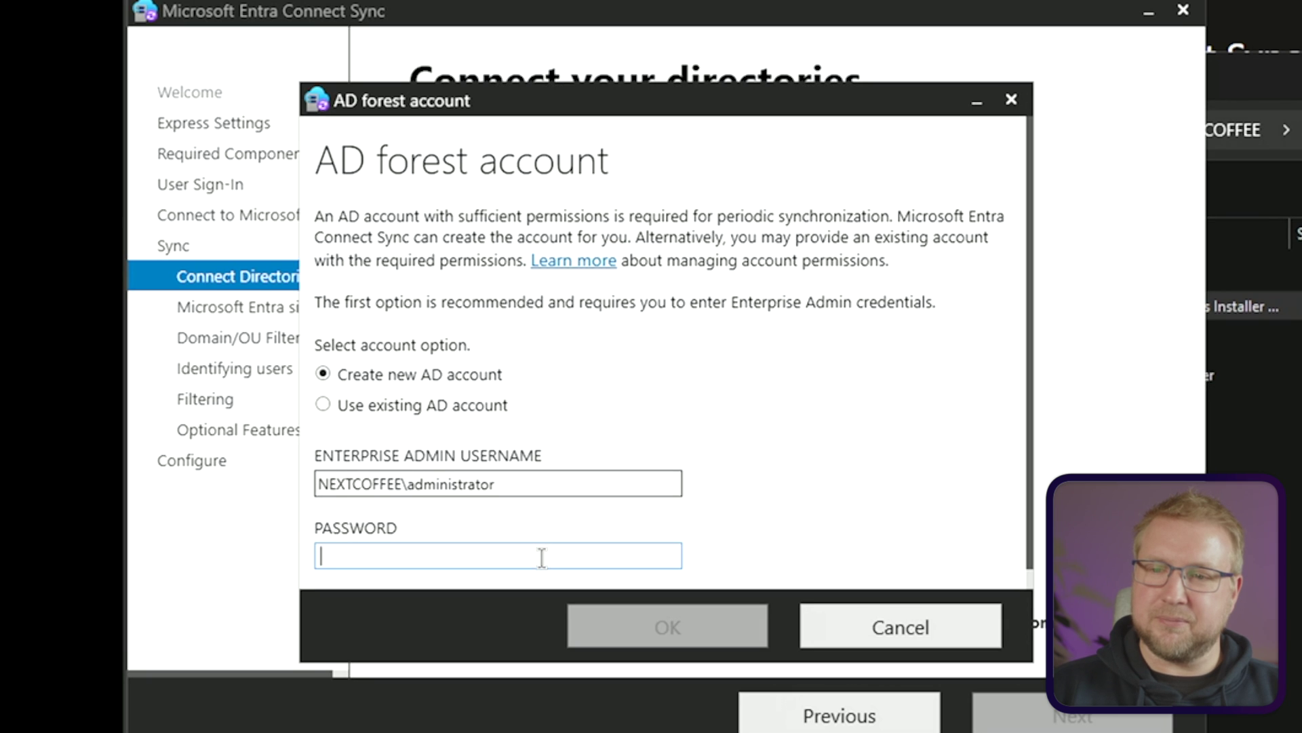
pyautogui.write('*******')
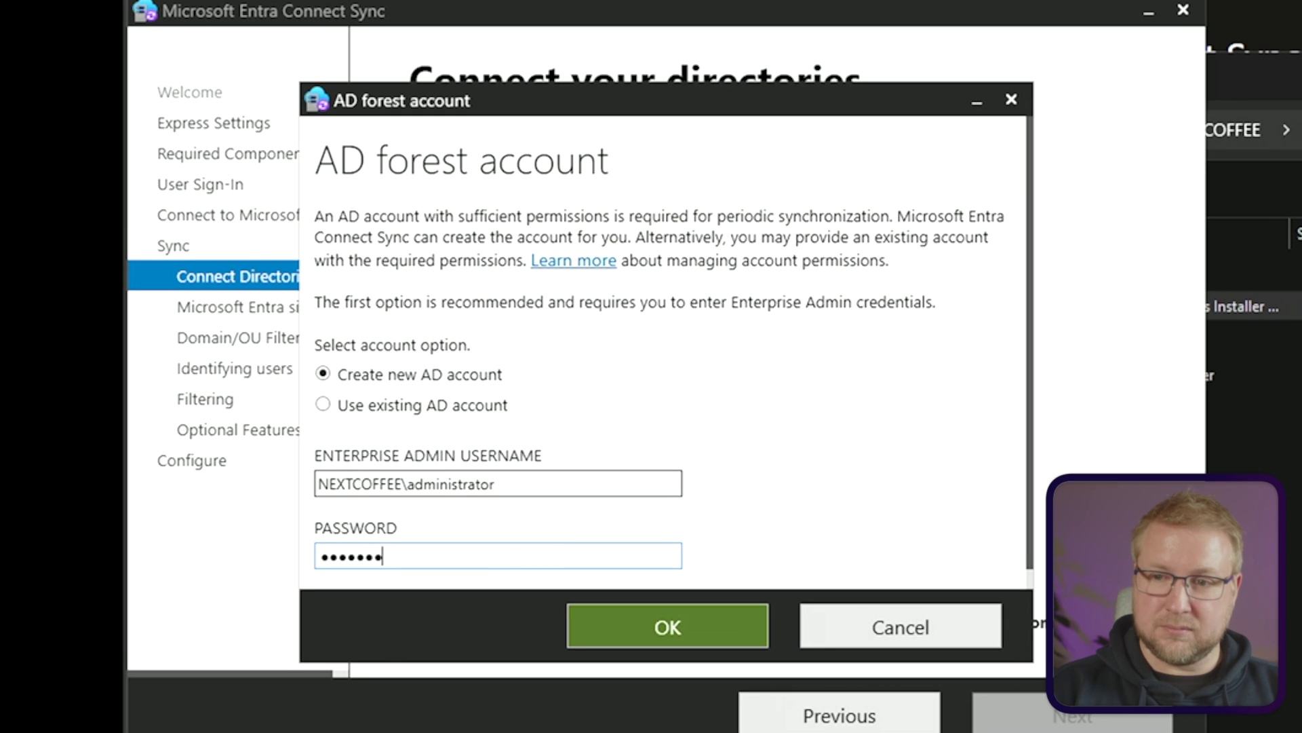
pyautogui.press('Return')
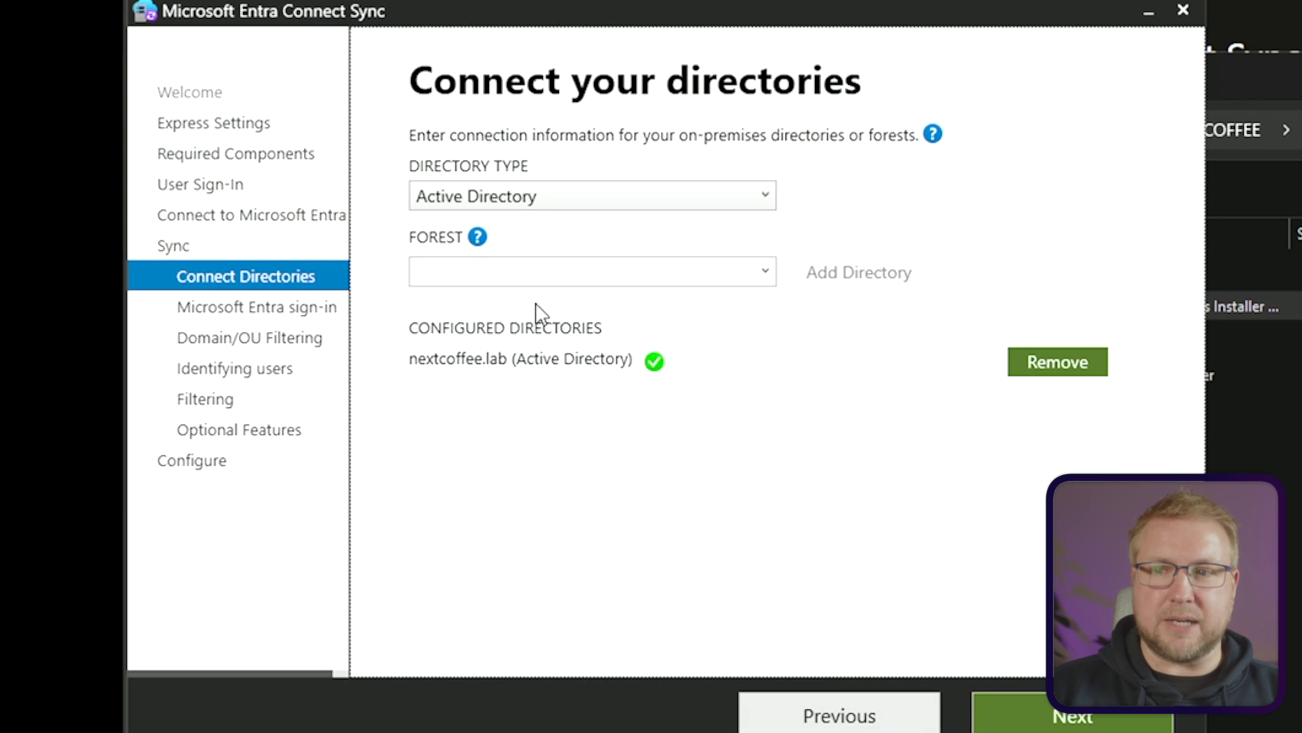
# Advance to the Microsoft Entra sign-in configuration page listing the UPN suffixes
pyautogui.click(1095, 723)
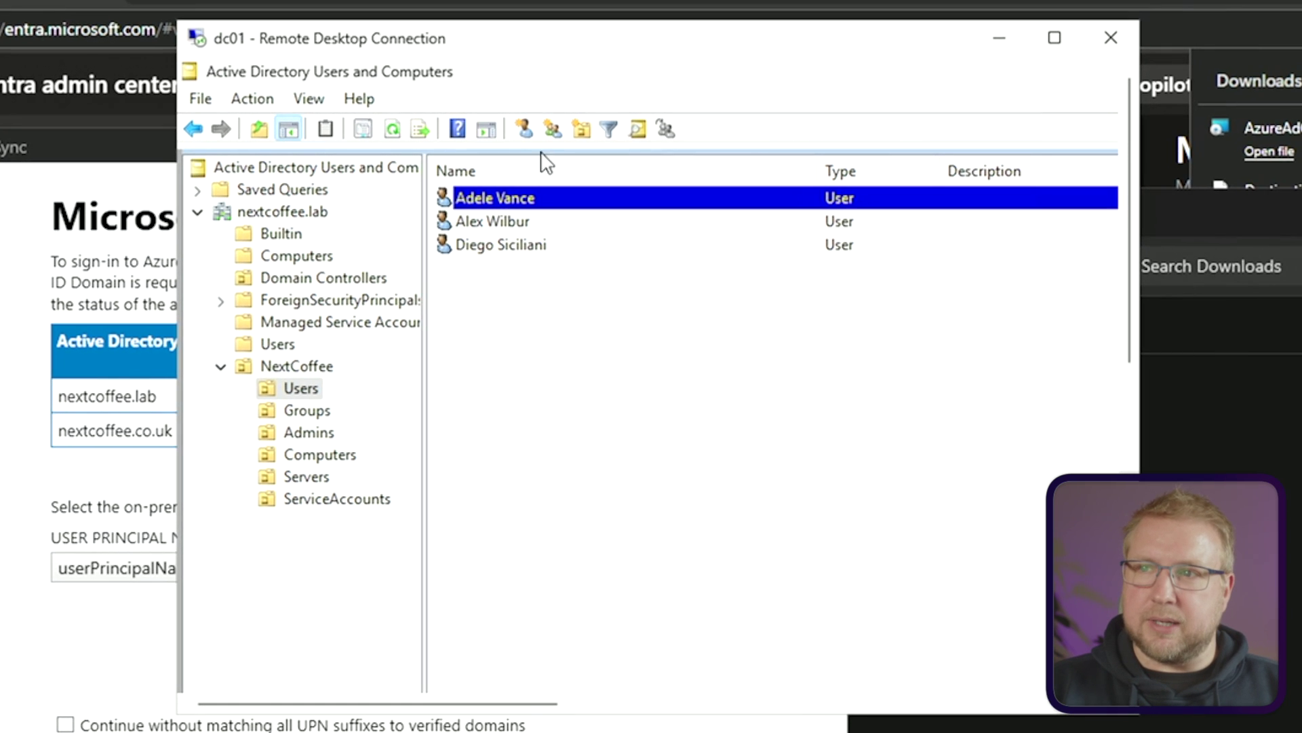
pyautogui.moveTo(578, 47); pyautogui.dragTo(556, 72)
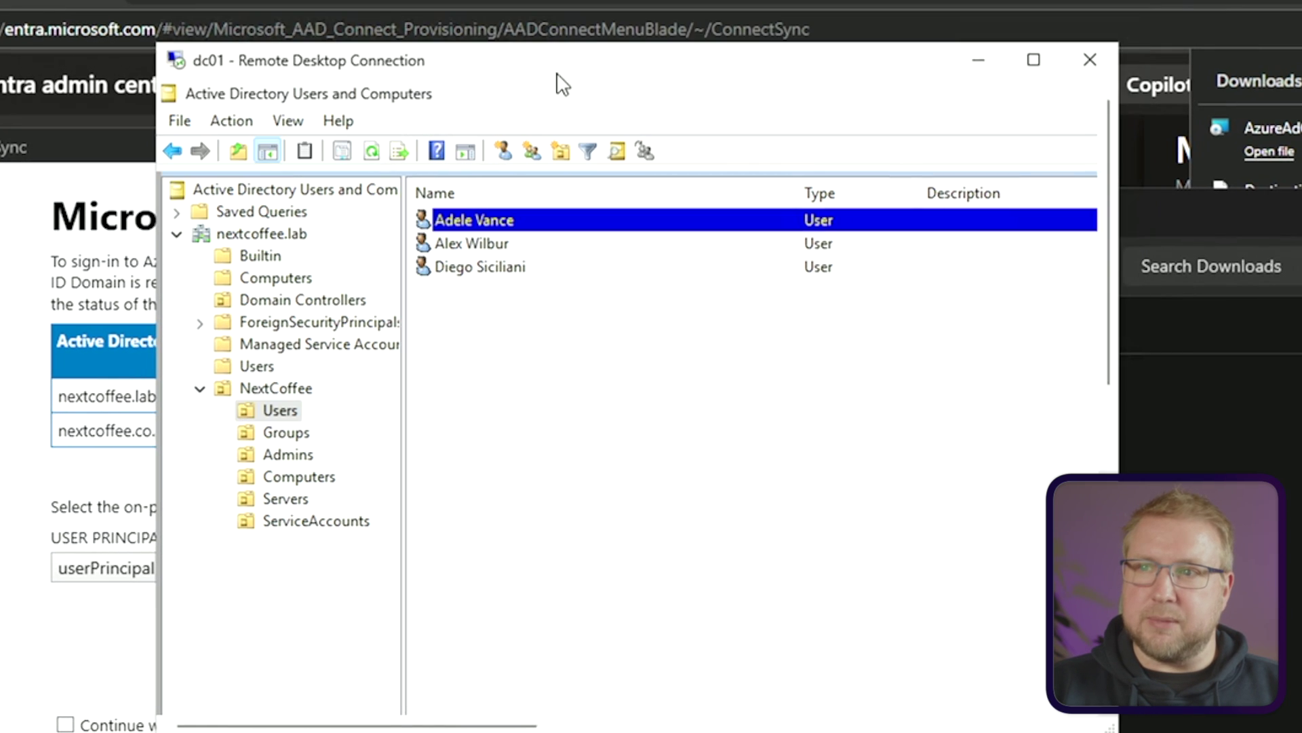
pyautogui.doubleClick(494, 218)
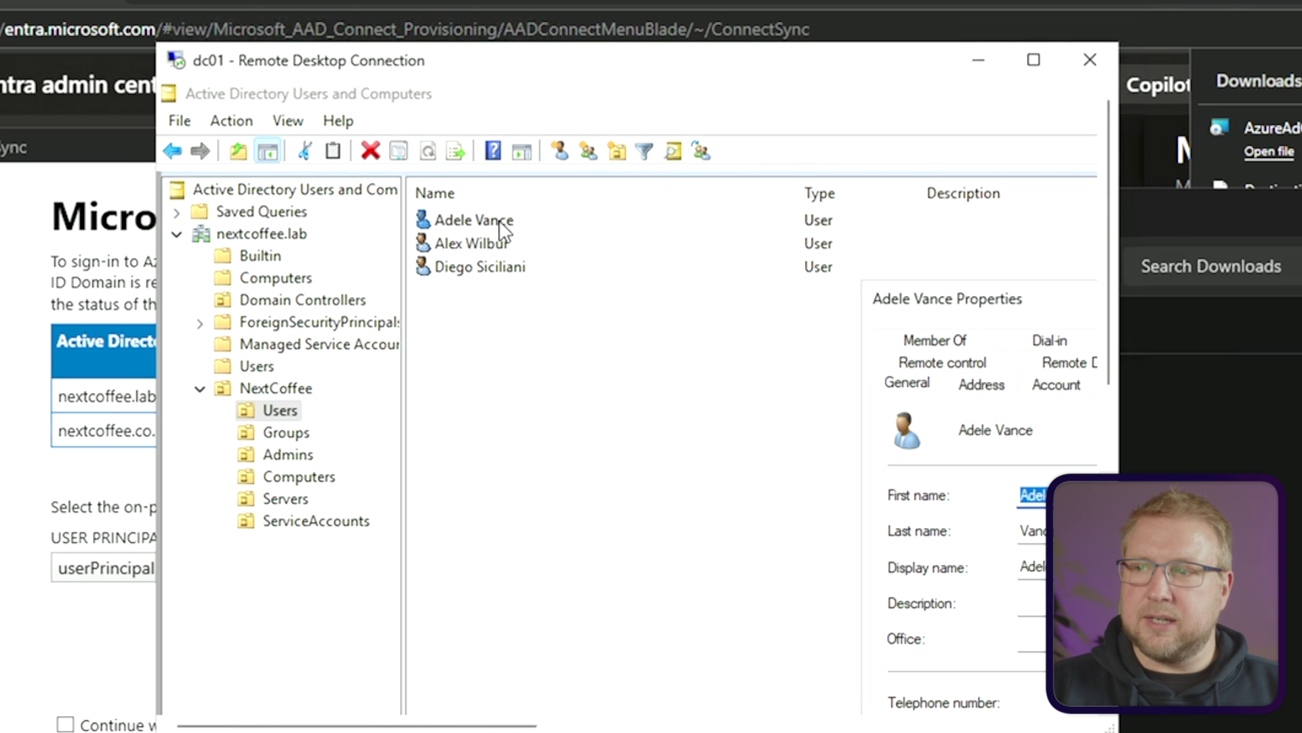
pyautogui.moveTo(980, 300); pyautogui.dragTo(498, 120)
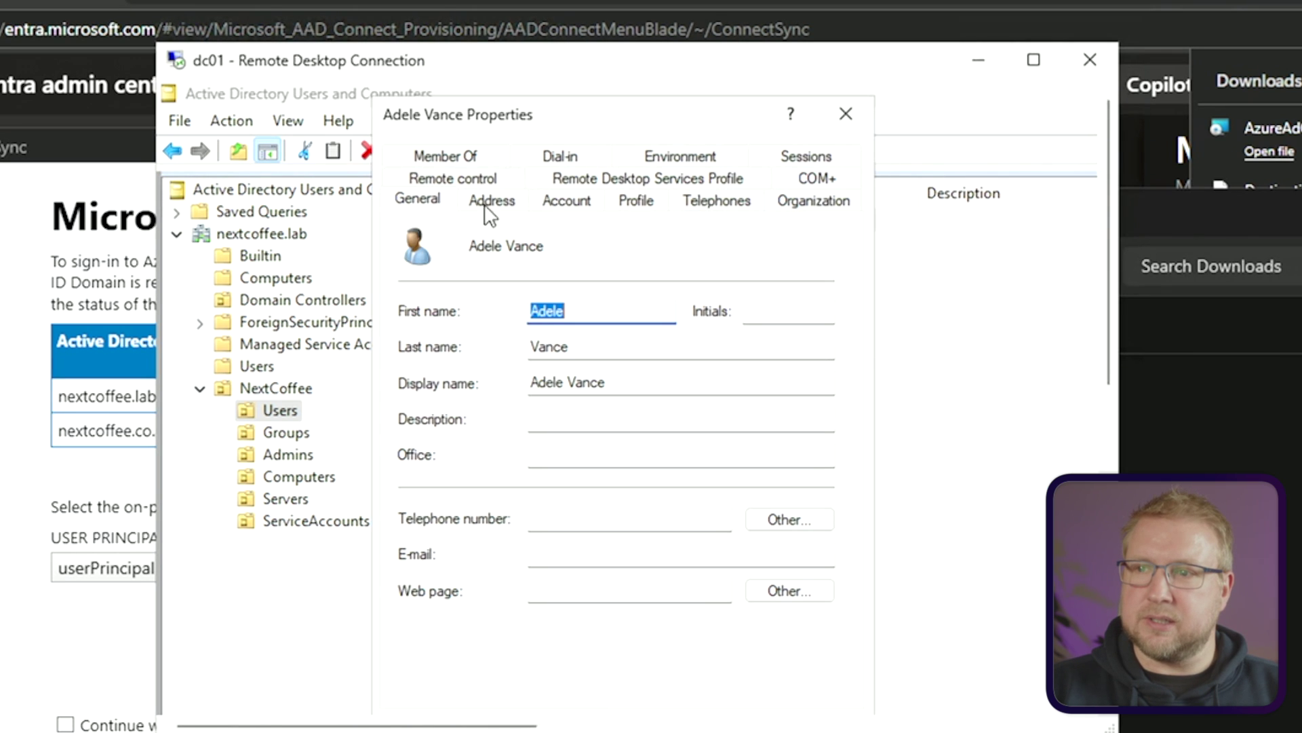
pyautogui.click(567, 202)
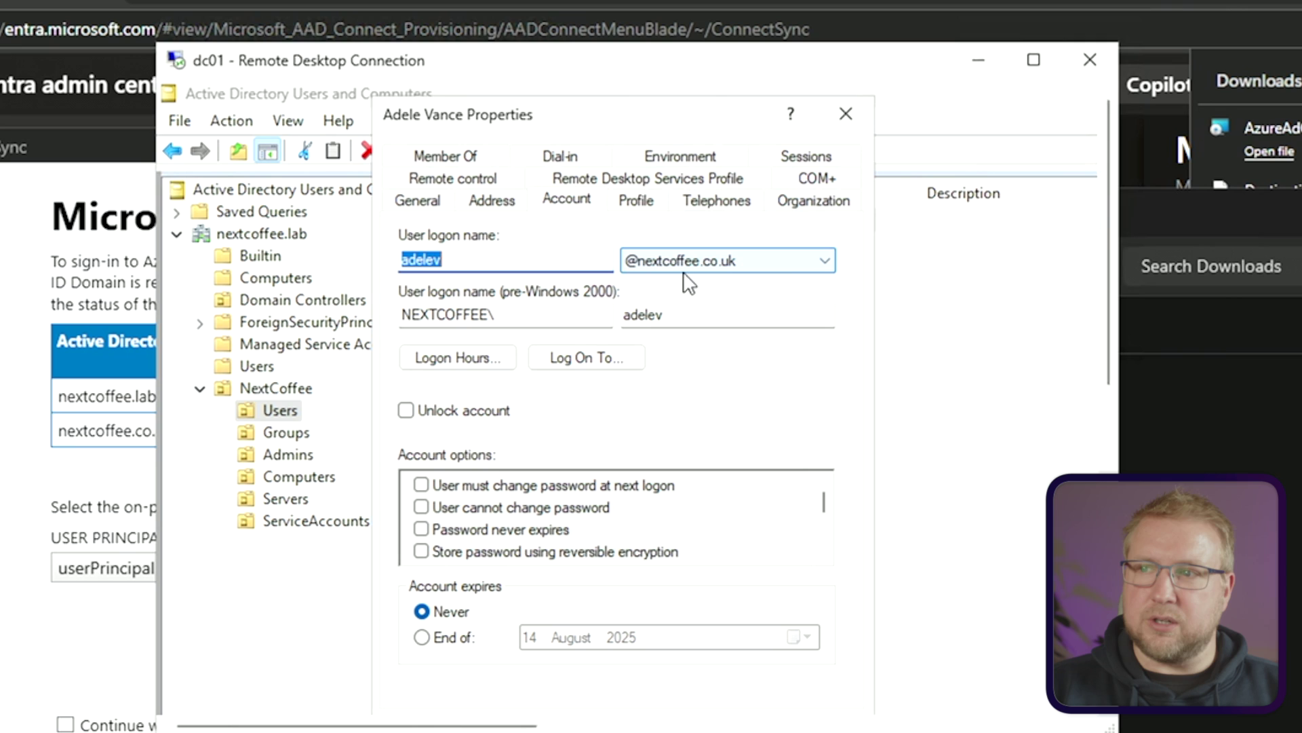
pyautogui.click(819, 273)
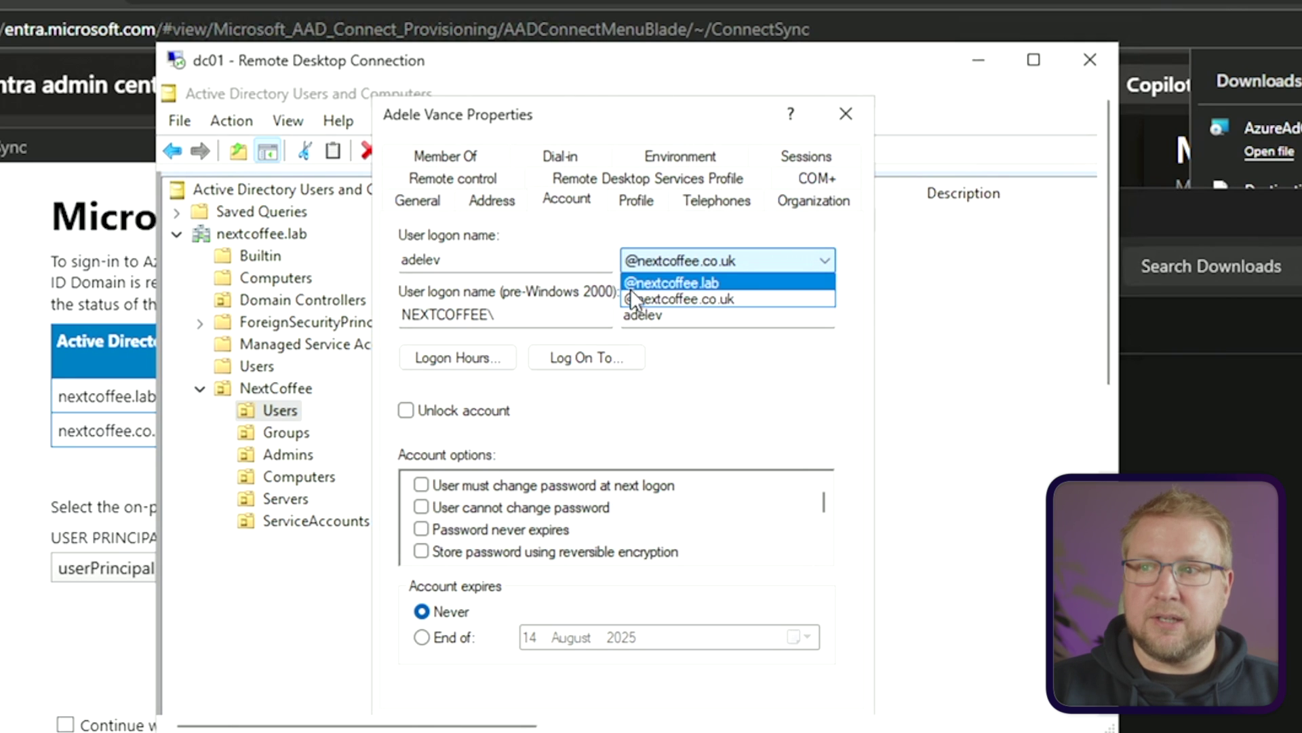
pyautogui.click(551, 241)
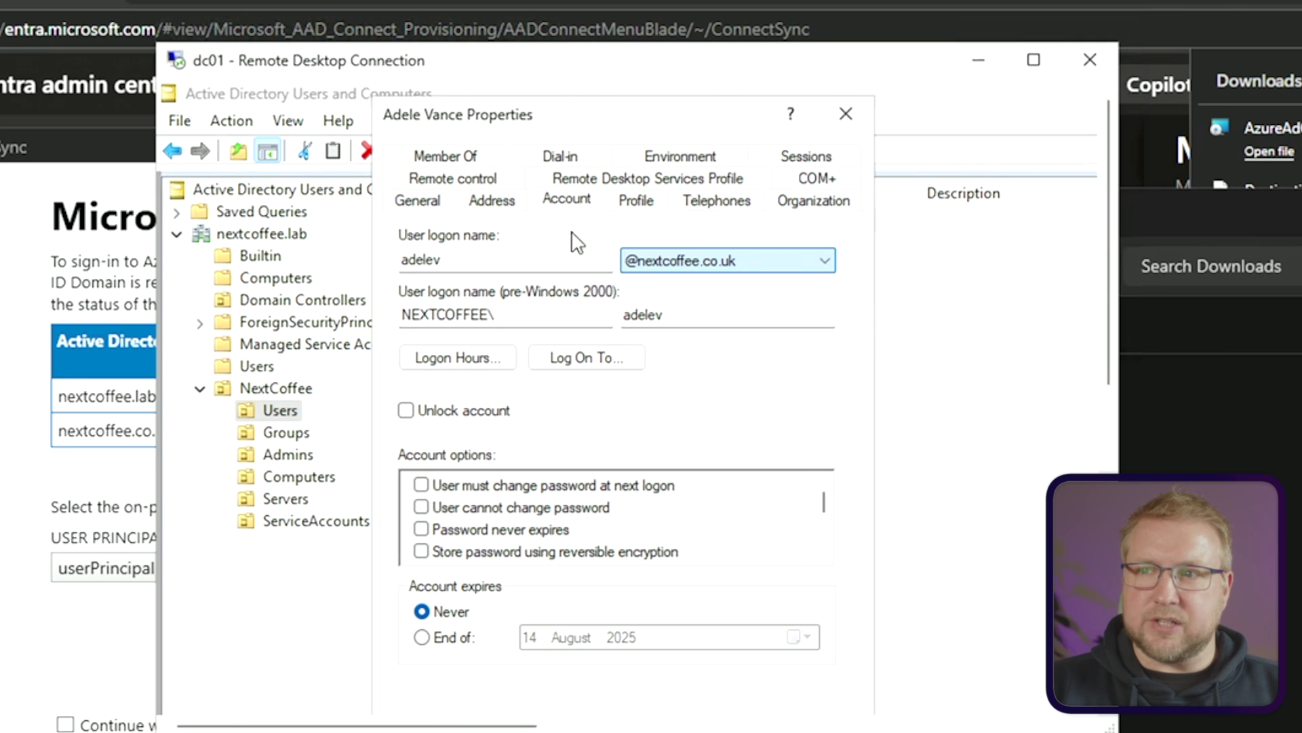
pyautogui.click(845, 114)
# Inspect the Administrator account's logon name in the Admins OU
pyautogui.click(289, 455)
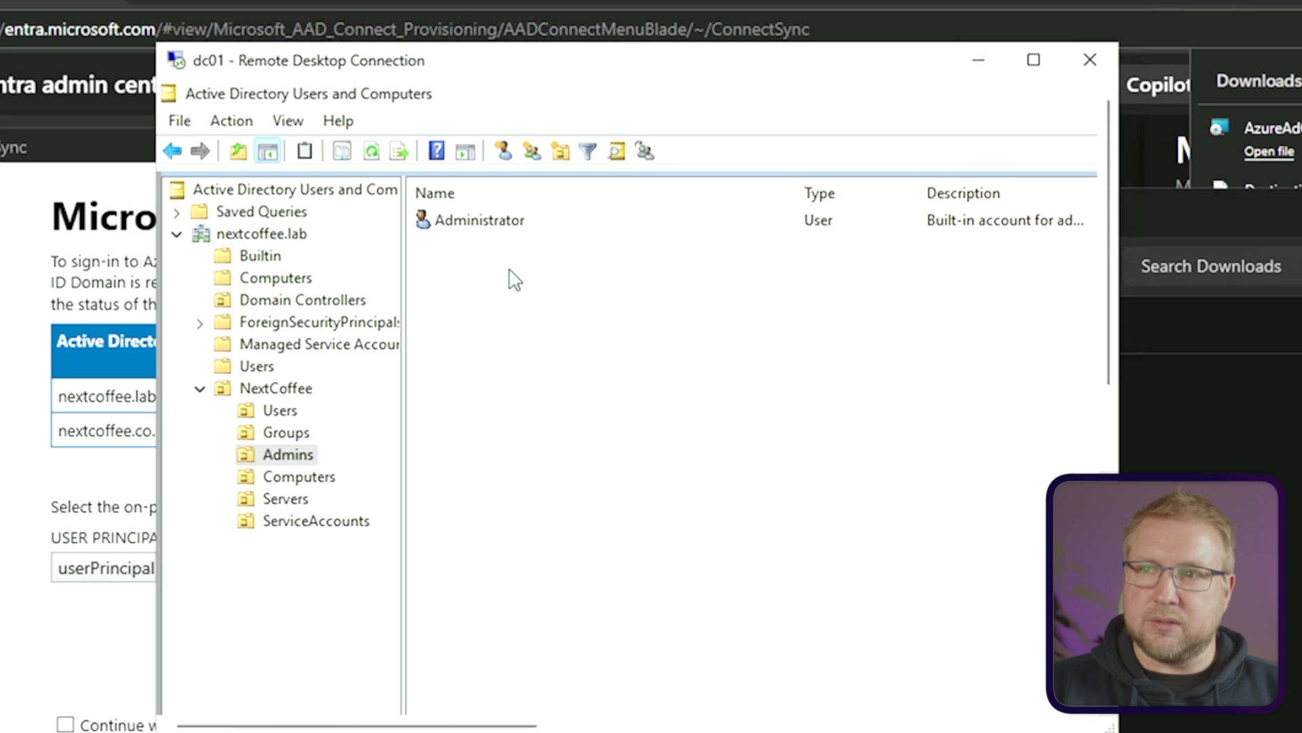
pyautogui.doubleClick(503, 228)
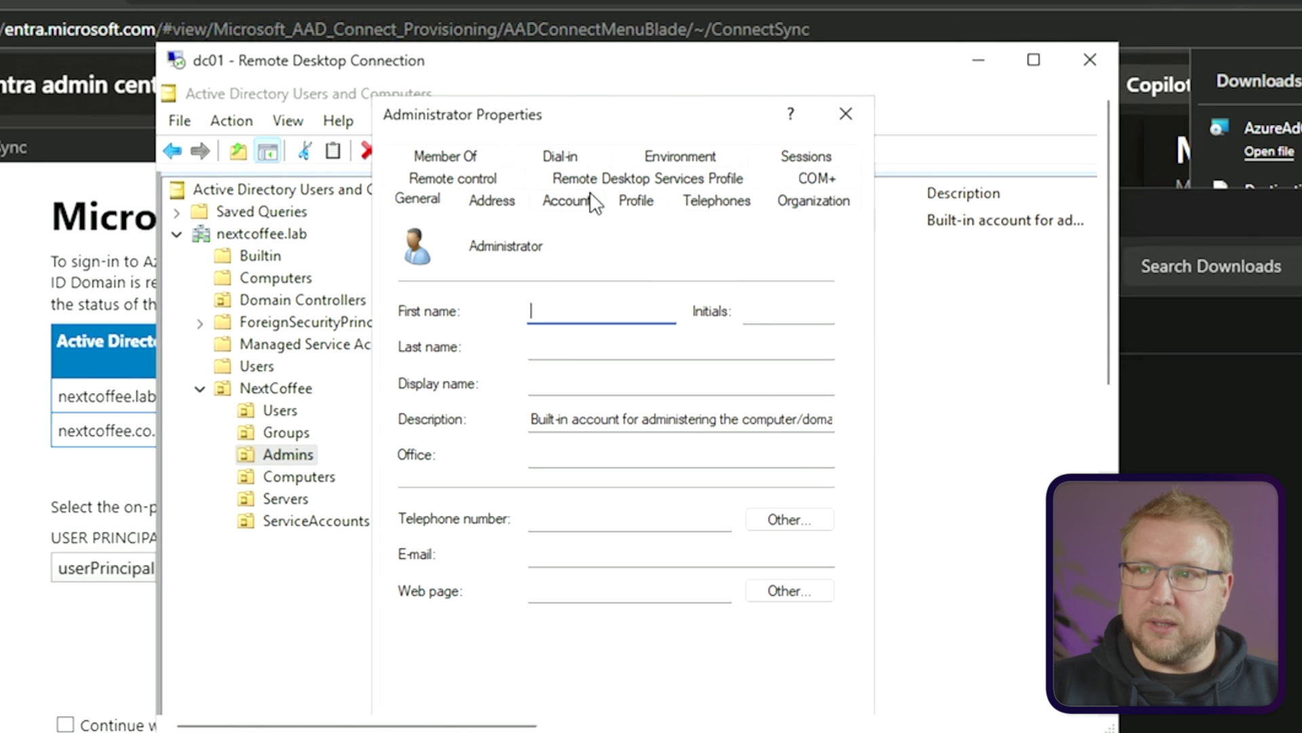
pyautogui.click(587, 200)
pyautogui.click(845, 114)
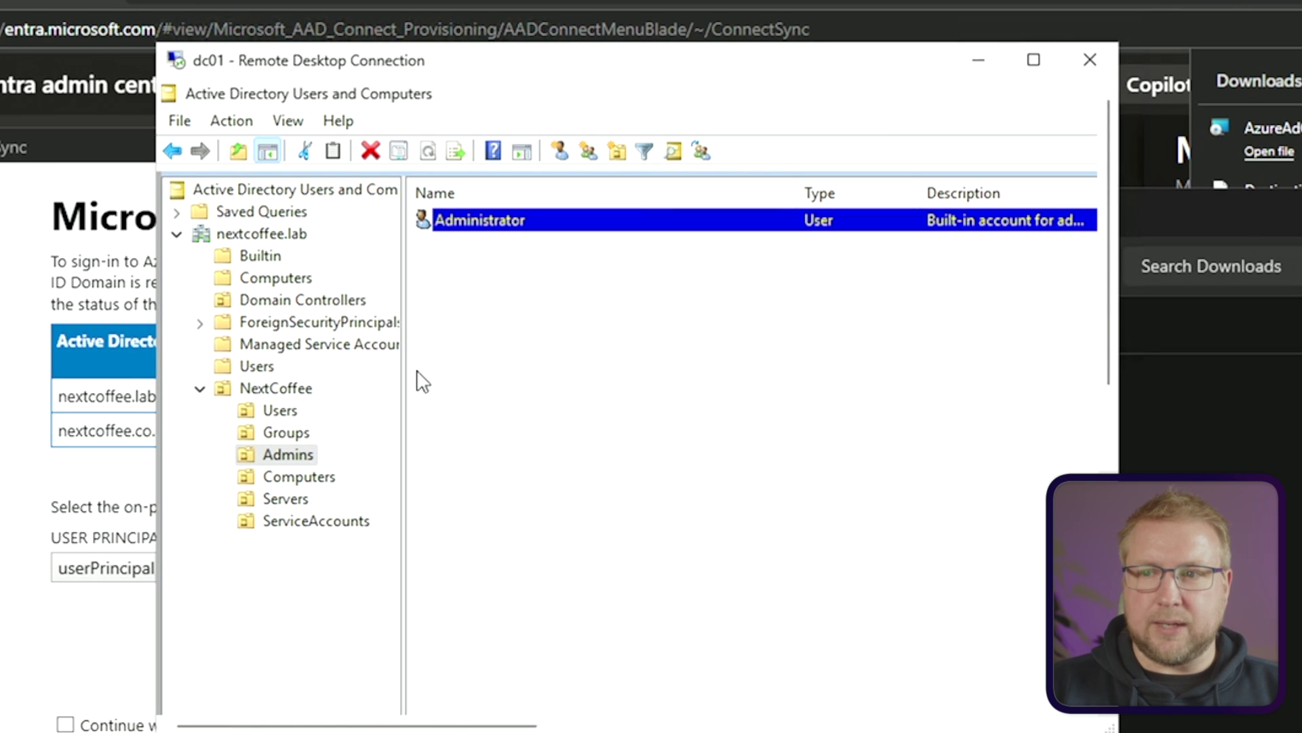
pyautogui.click(290, 414)
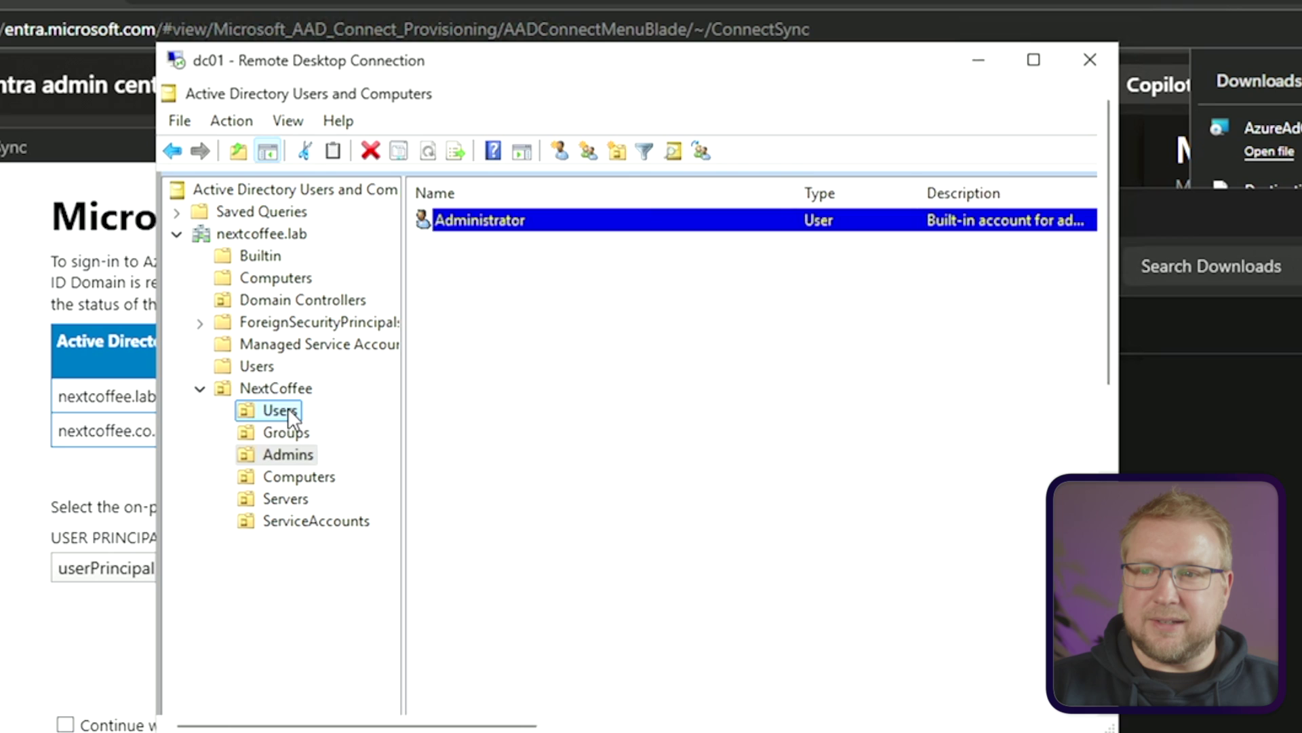
pyautogui.click(344, 522)
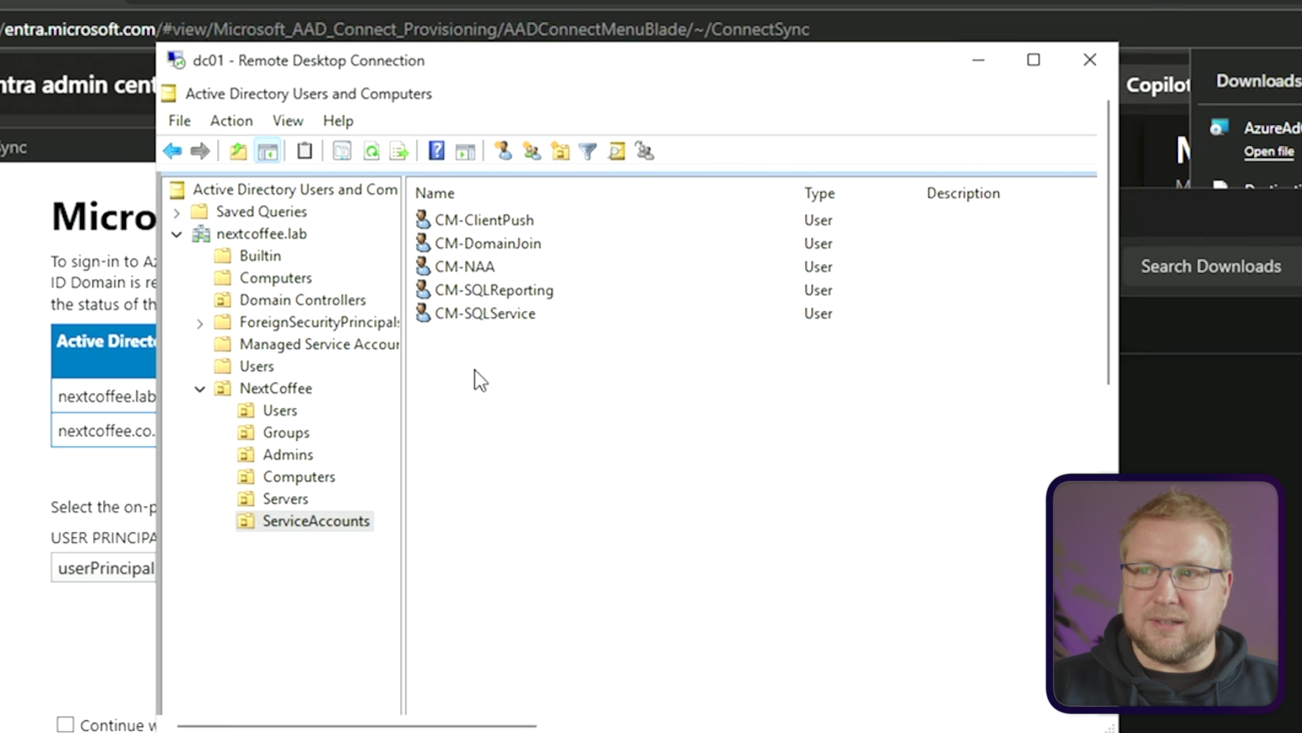
pyautogui.doubleClick(483, 245)
pyautogui.click(588, 199)
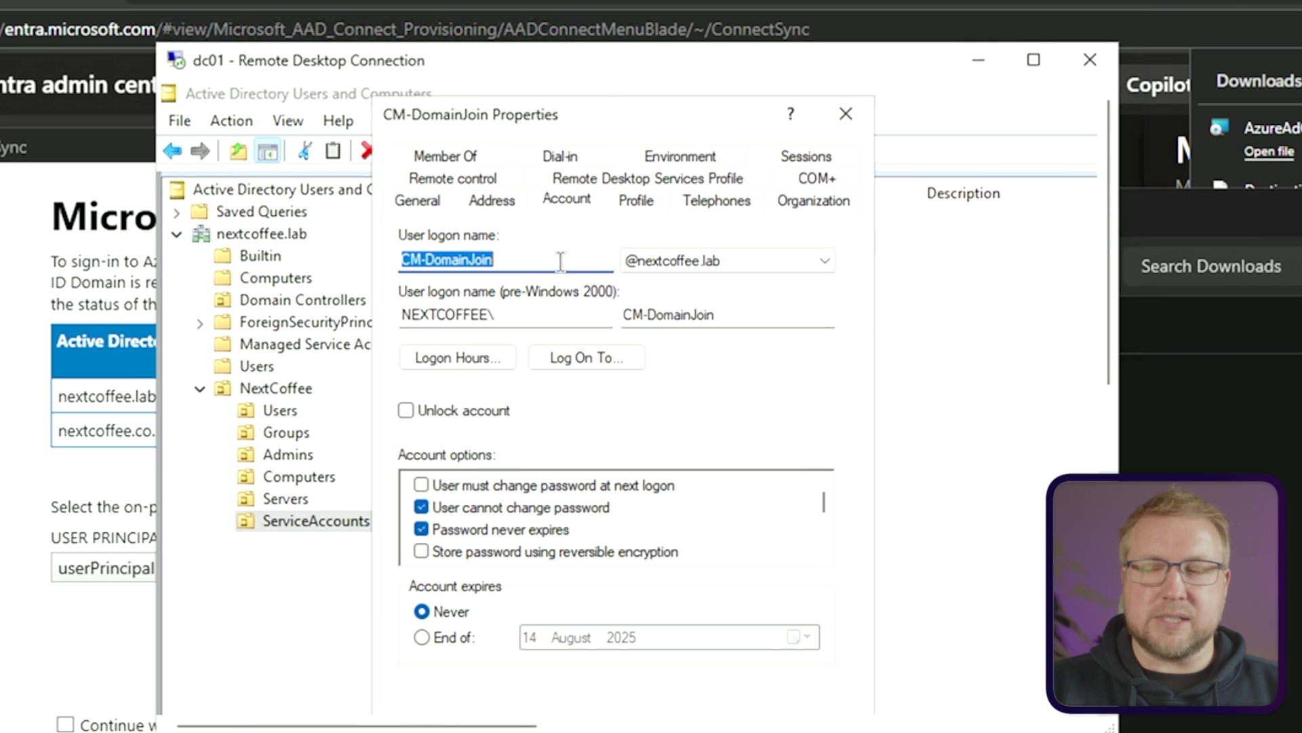
pyautogui.click(846, 114)
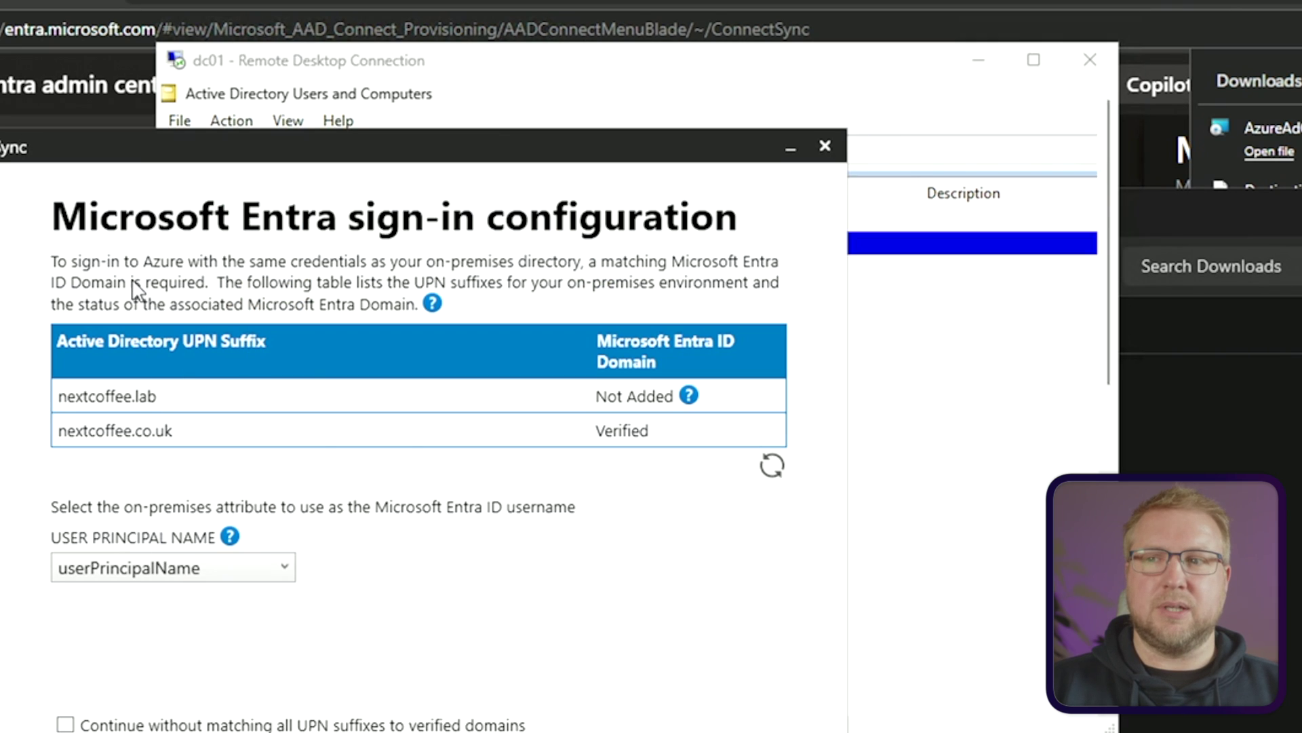
# Tick 'Continue without matching all UPN suffixes to verified domains' and move on
pyautogui.click(136, 287)
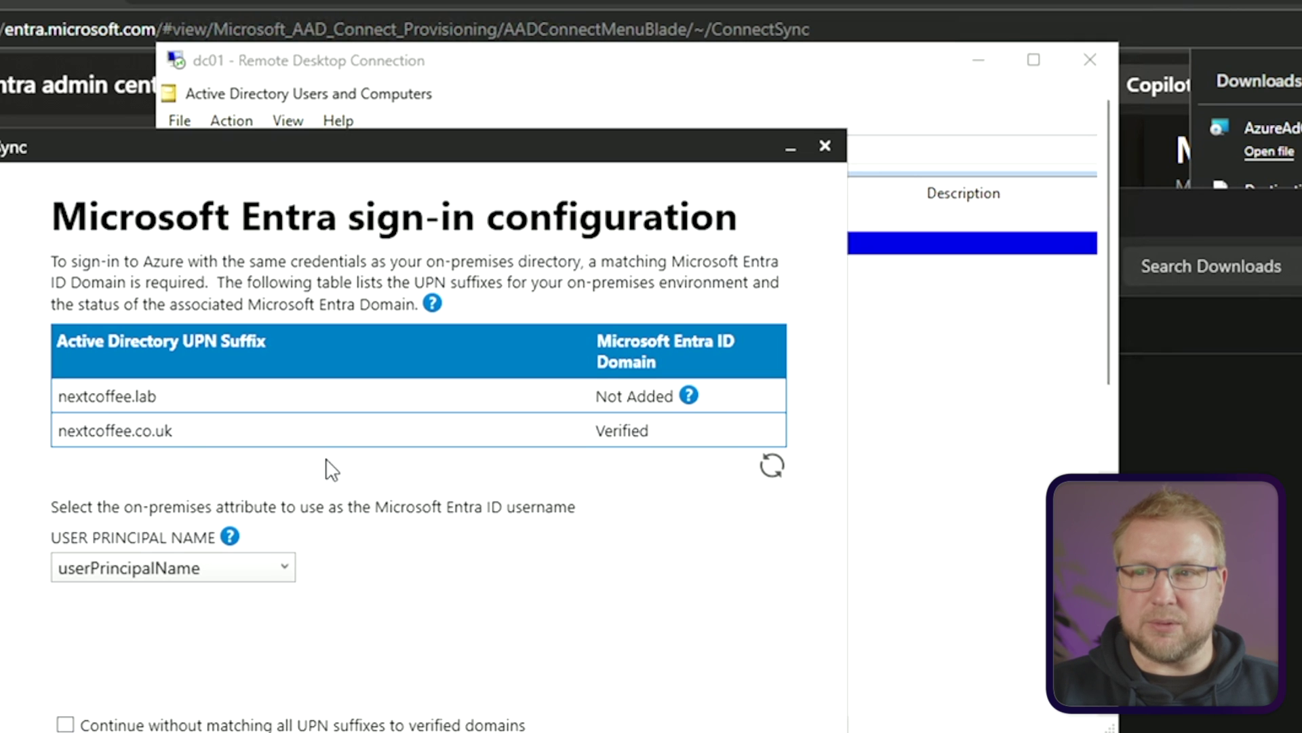
pyautogui.moveTo(309, 573)
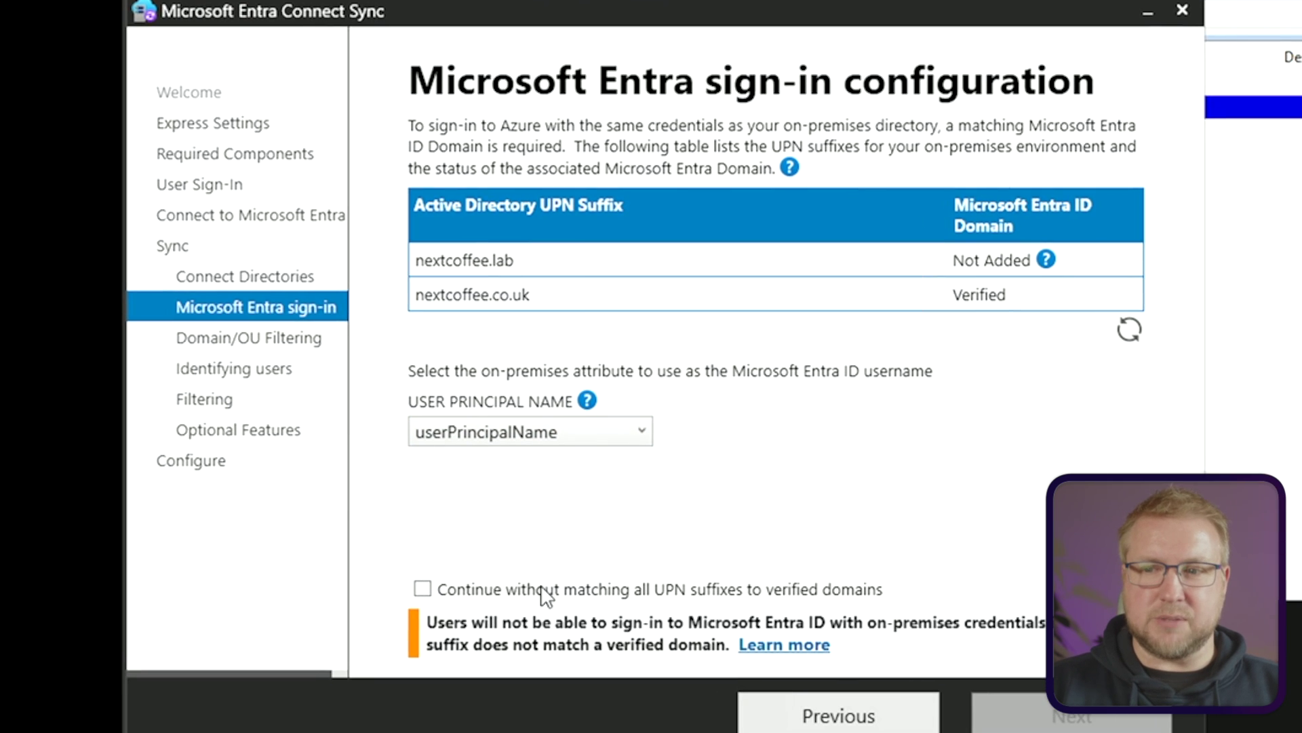
pyautogui.click(662, 589)
pyautogui.click(1057, 716)
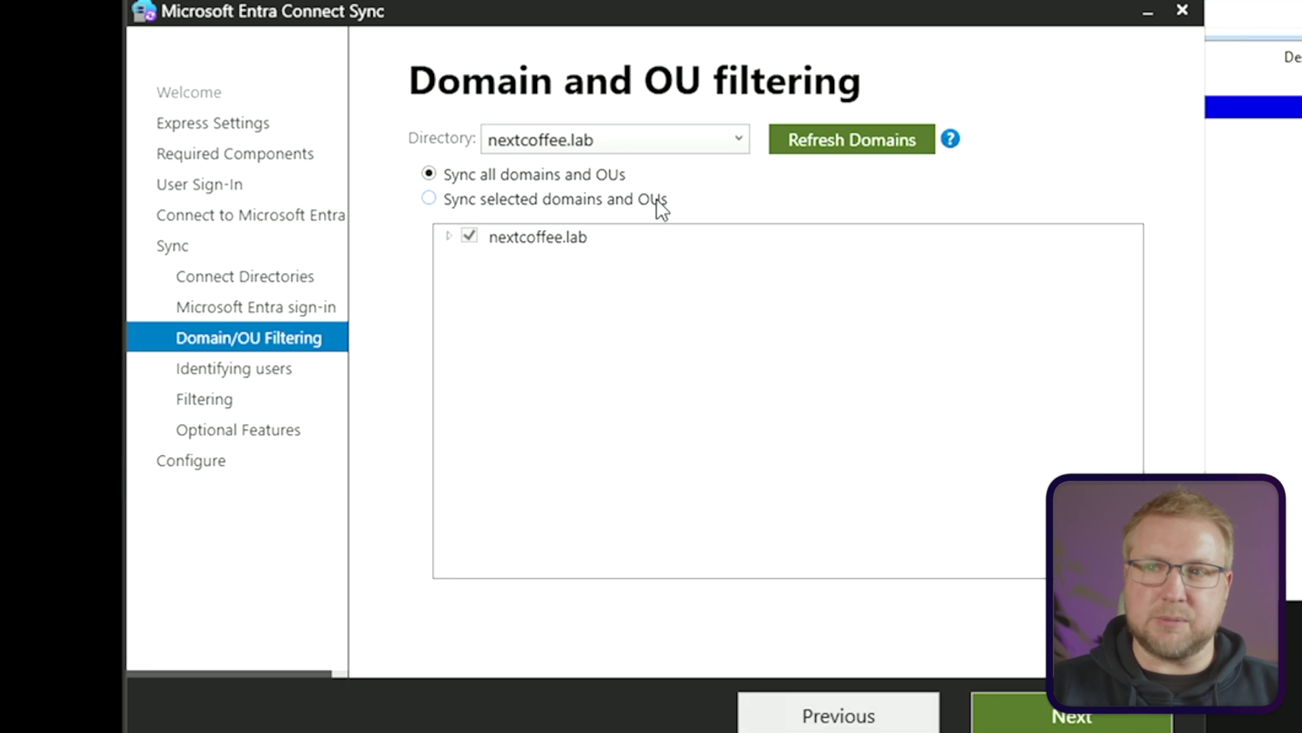
# Filter nextcoffee.lab so only the NextCoffee Computers and Users OUs are synchronized
pyautogui.click(441, 198)
pyautogui.click(449, 235)
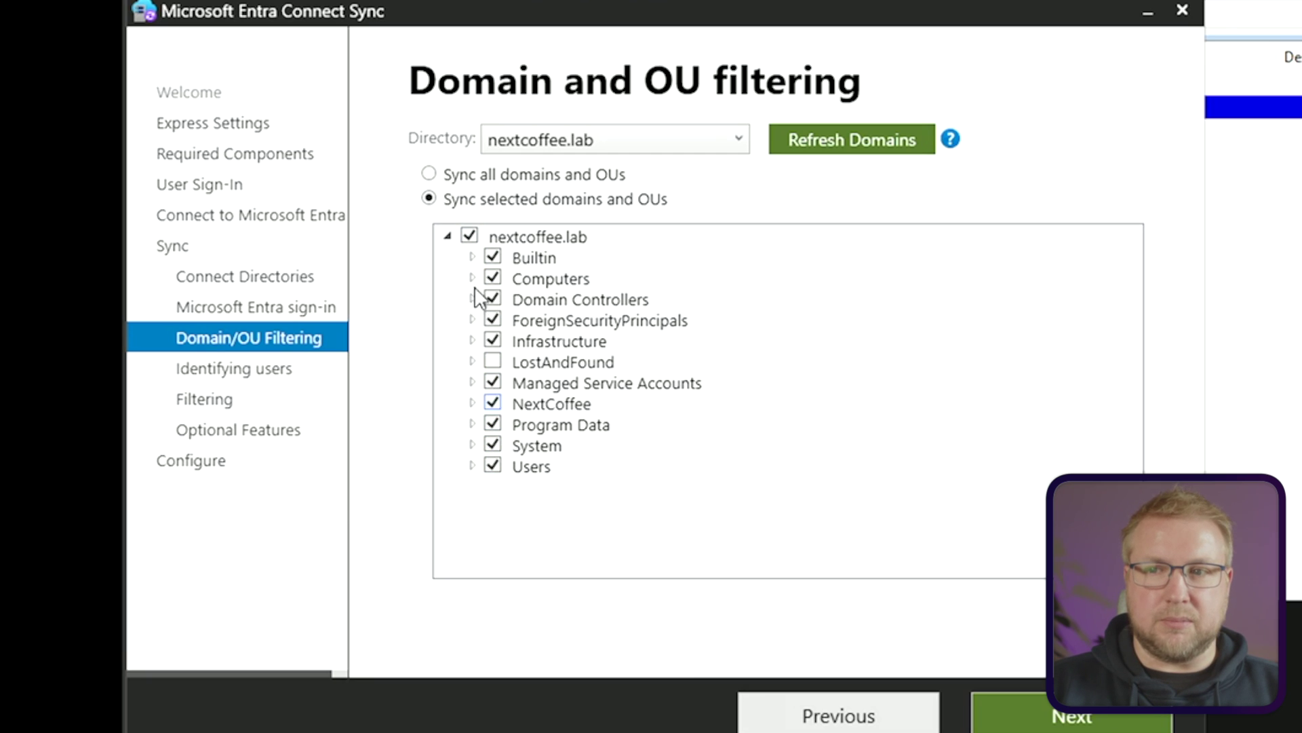
pyautogui.click(469, 236)
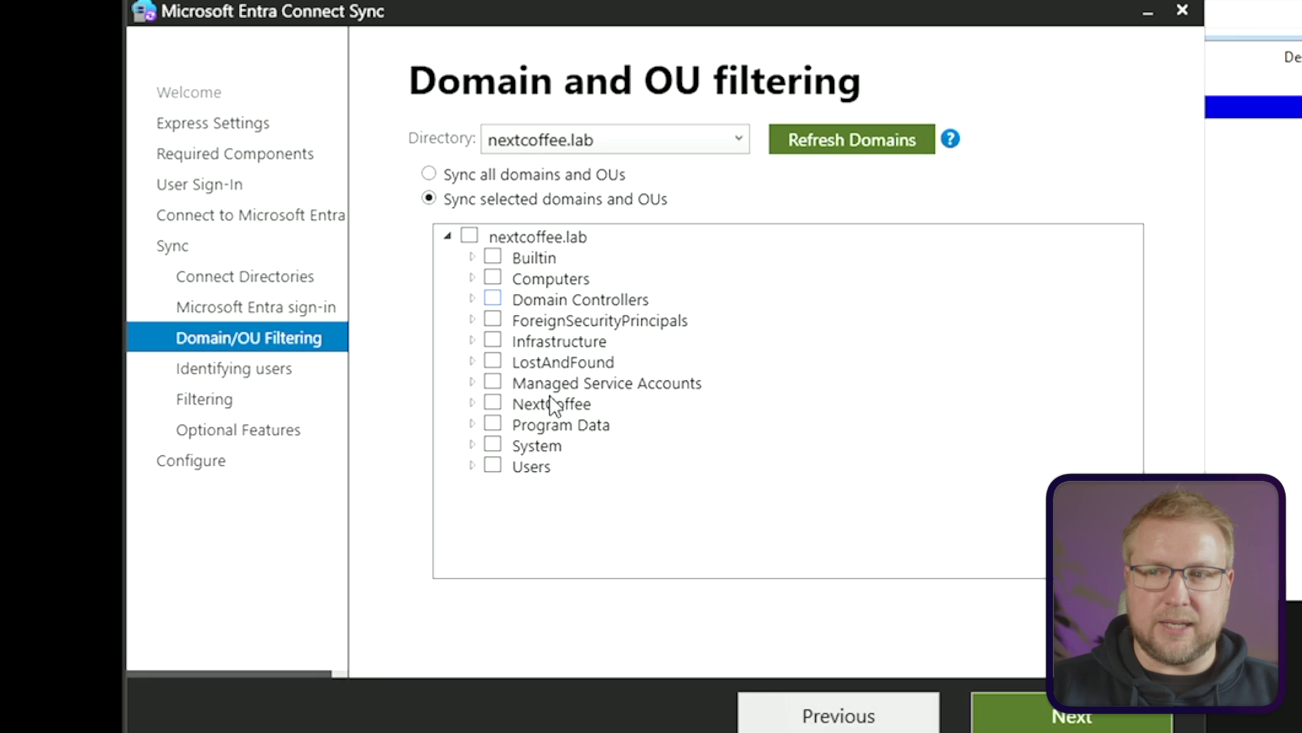
pyautogui.click(495, 402)
pyautogui.click(472, 402)
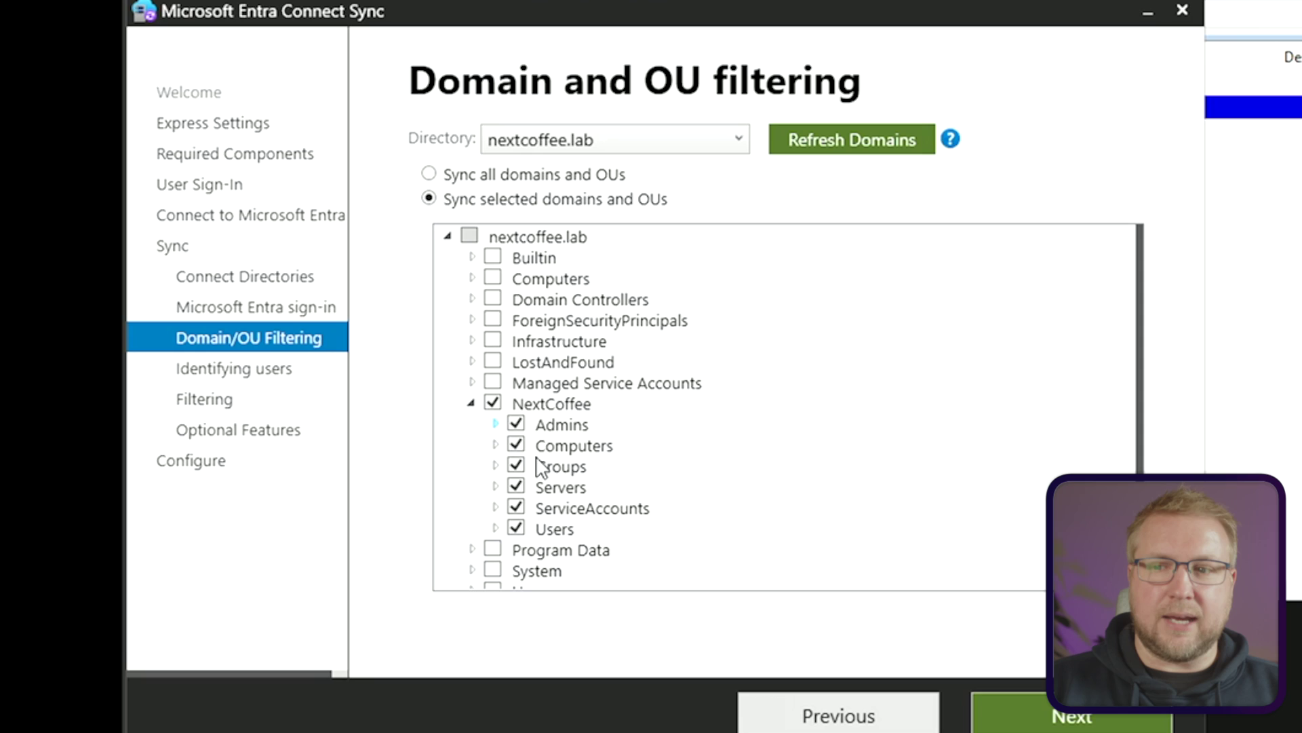
pyautogui.click(492, 403)
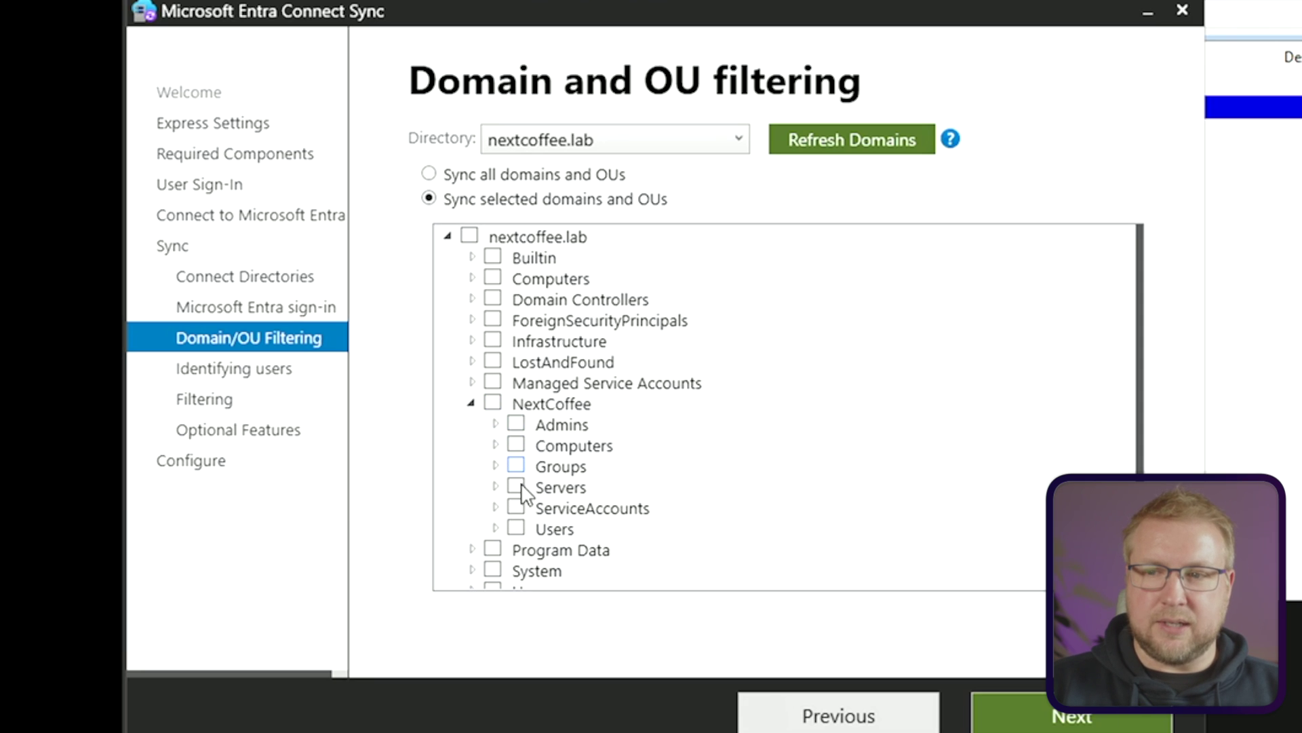
pyautogui.click(516, 528)
pyautogui.click(517, 444)
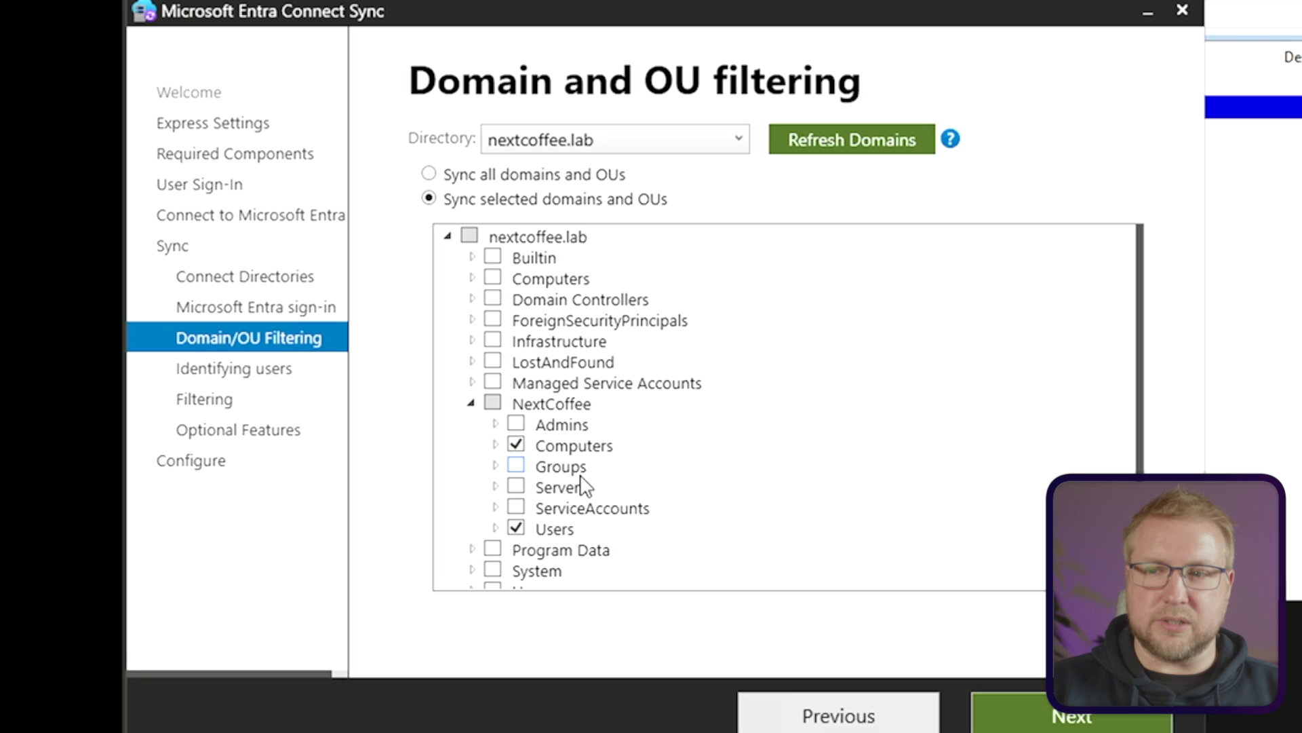
pyautogui.click(1086, 719)
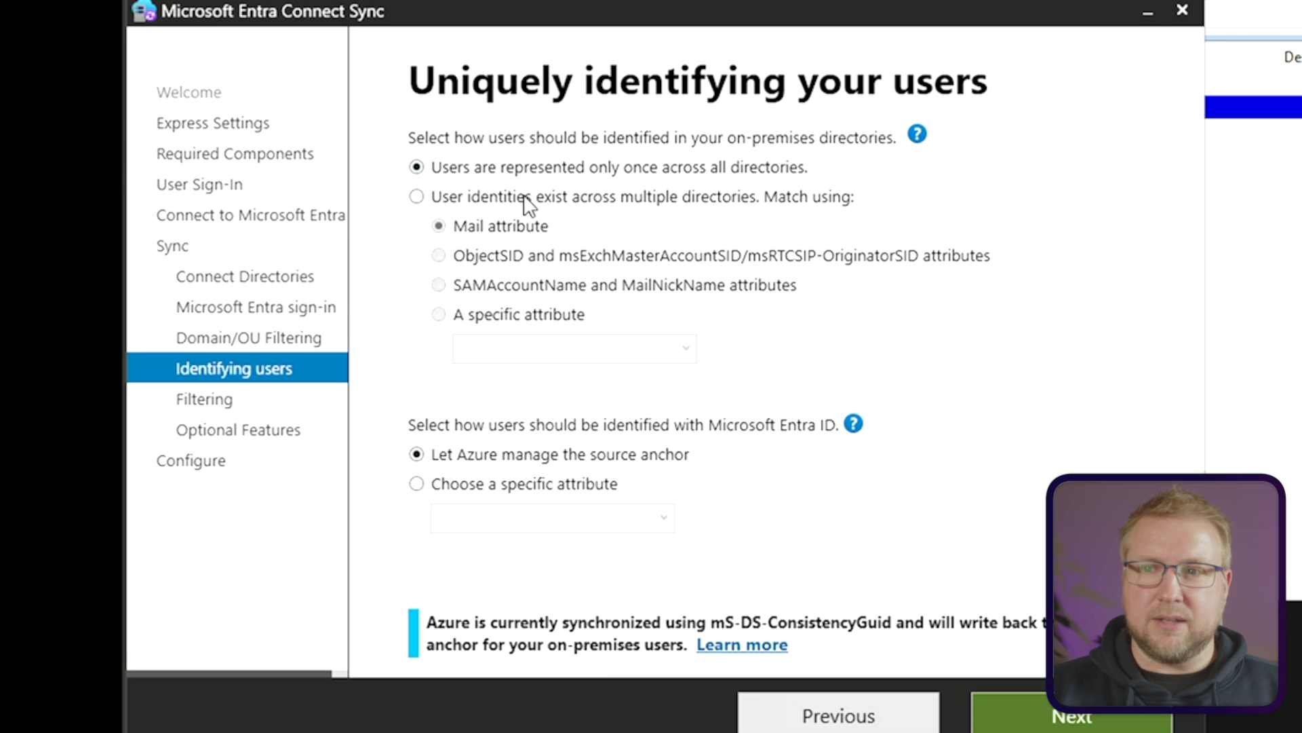
# Choose that user identities exist across multiple directories, matched on the Mail attribute
pyautogui.click(473, 200)
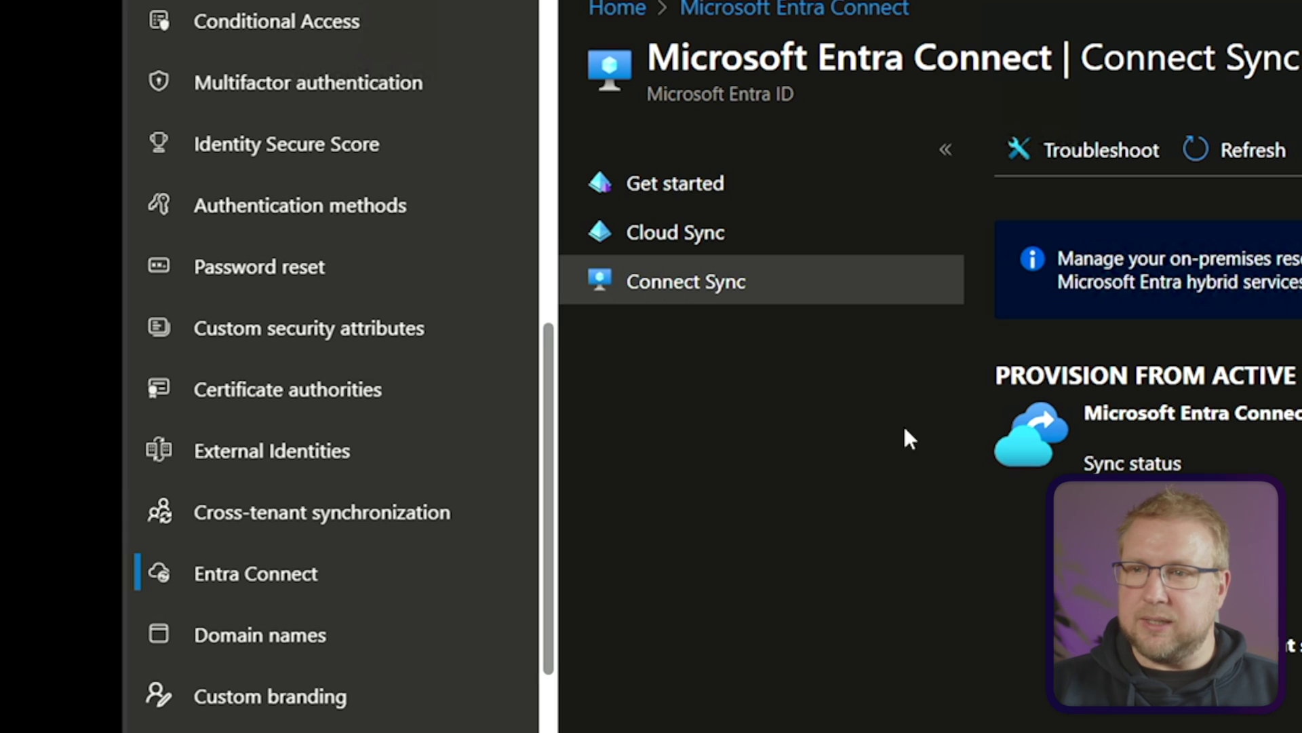
# From Entra ID Users, open the synced user's Properties and copy their Email value
pyautogui.scroll(5, 233, 494)
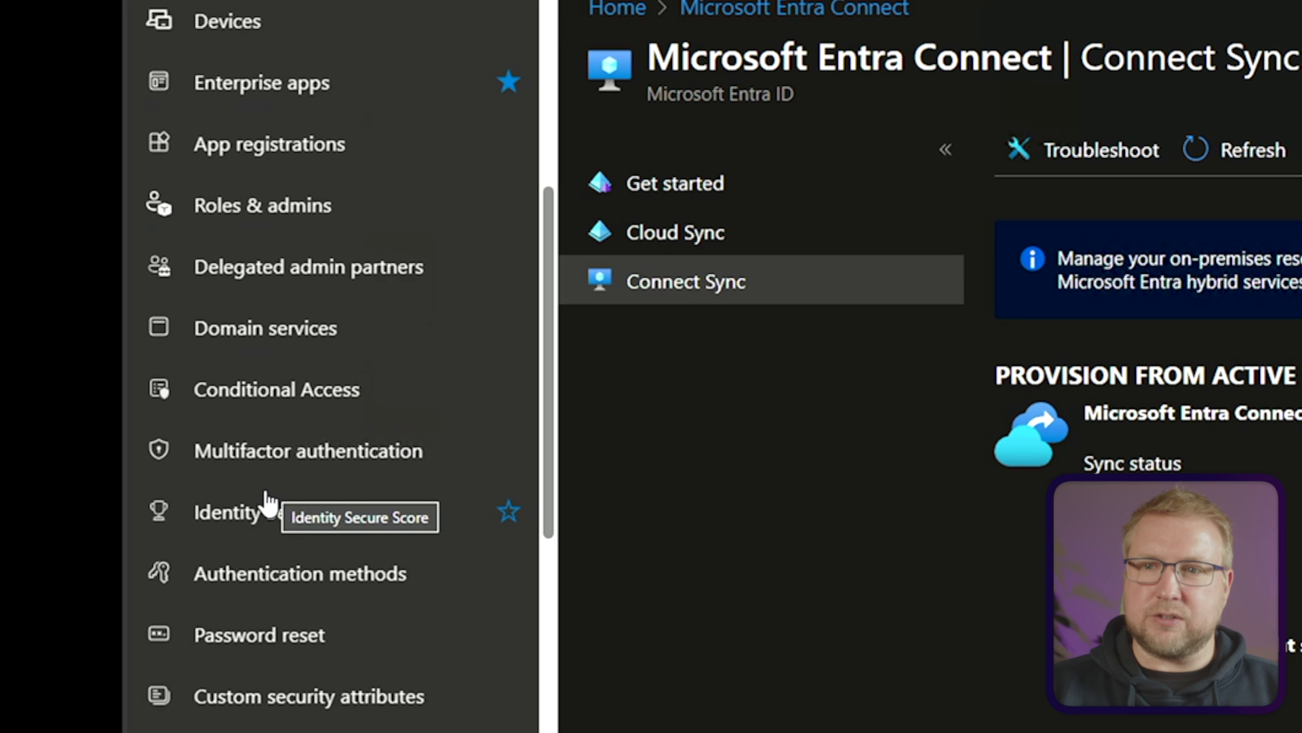
pyautogui.scroll(4, 264, 499)
pyautogui.click(256, 218)
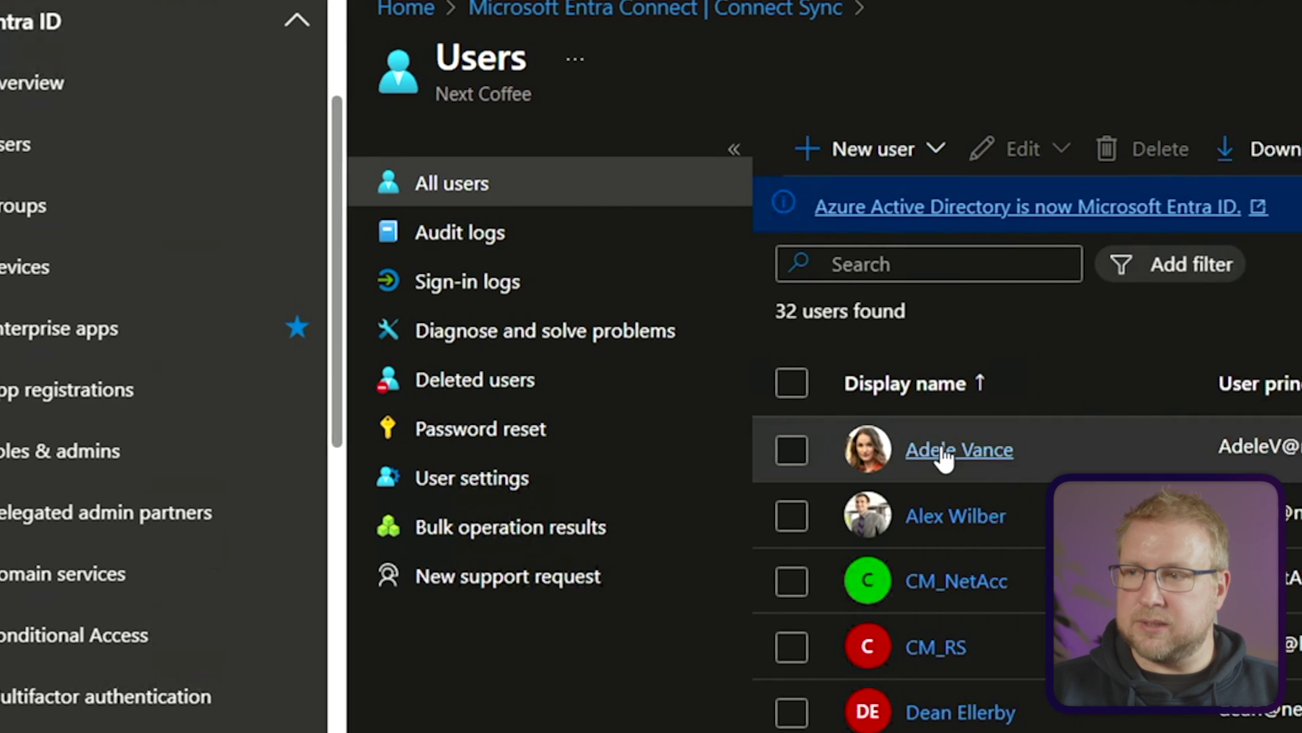
pyautogui.click(945, 451)
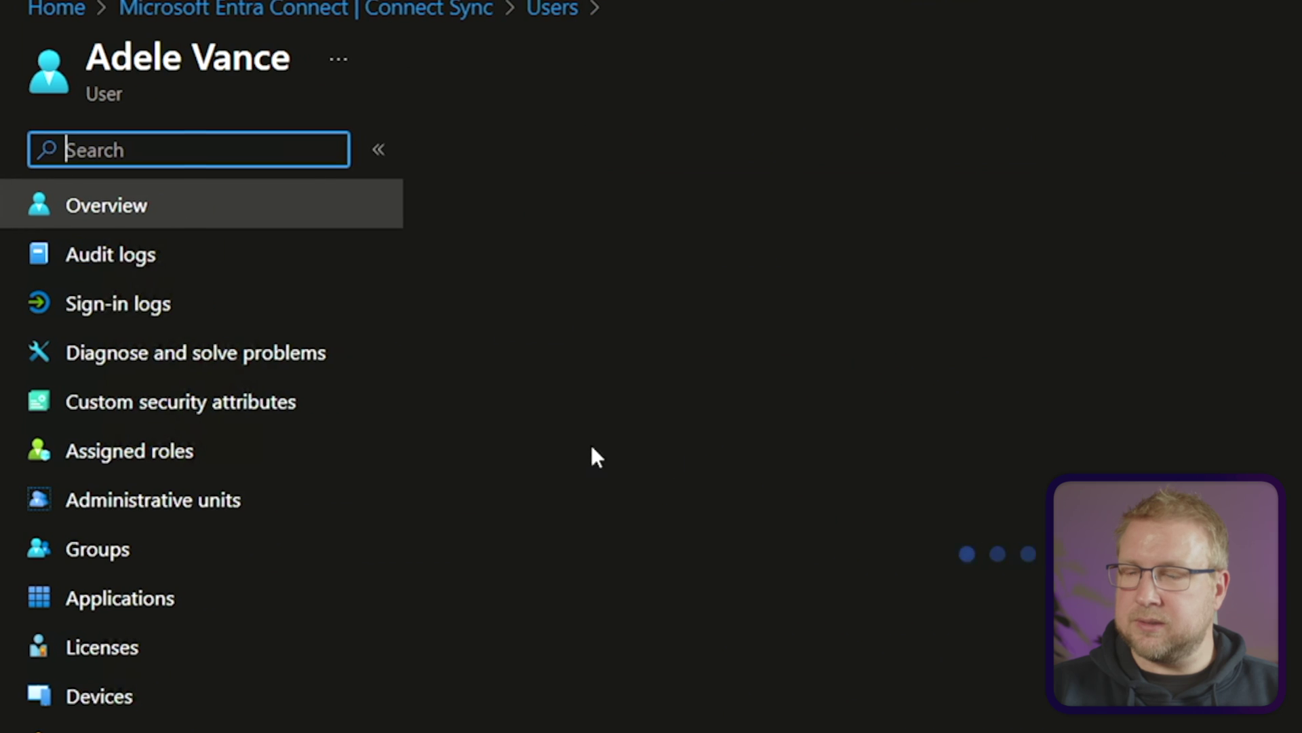
pyautogui.scroll(-5, 576, 716)
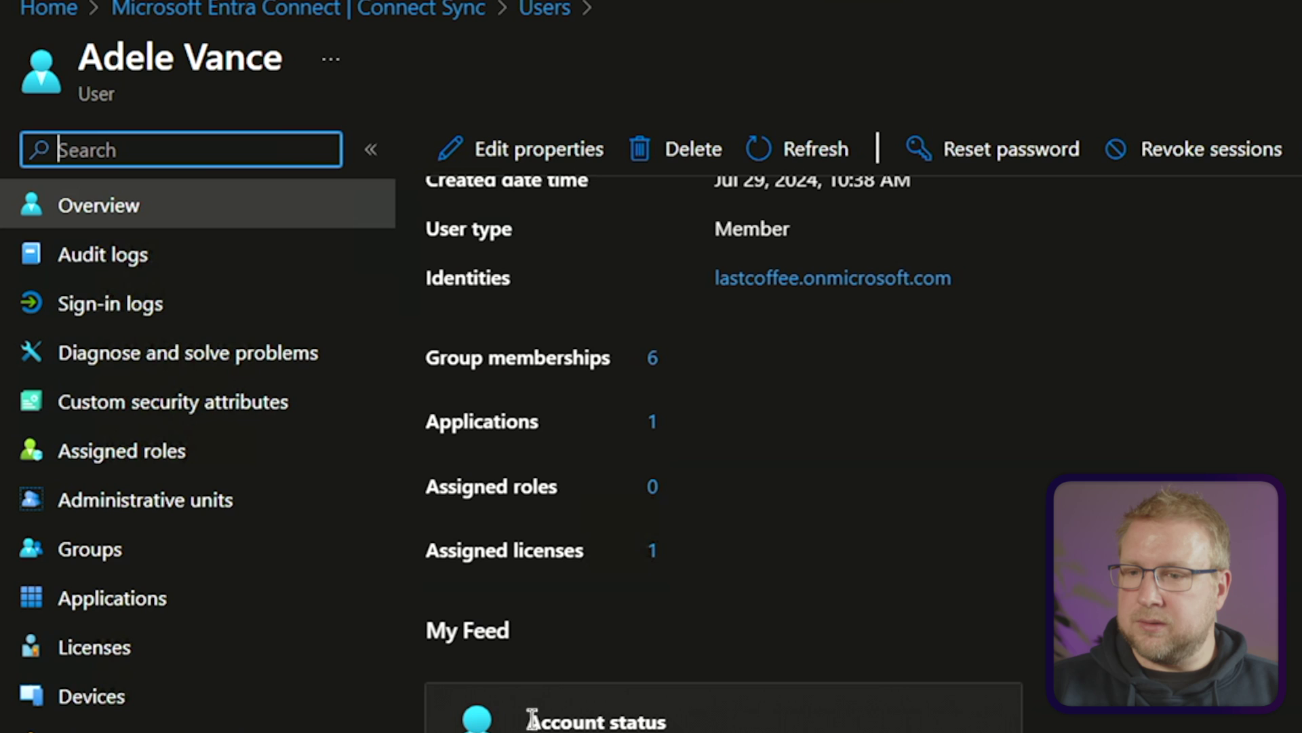
pyautogui.scroll(5, 529, 644)
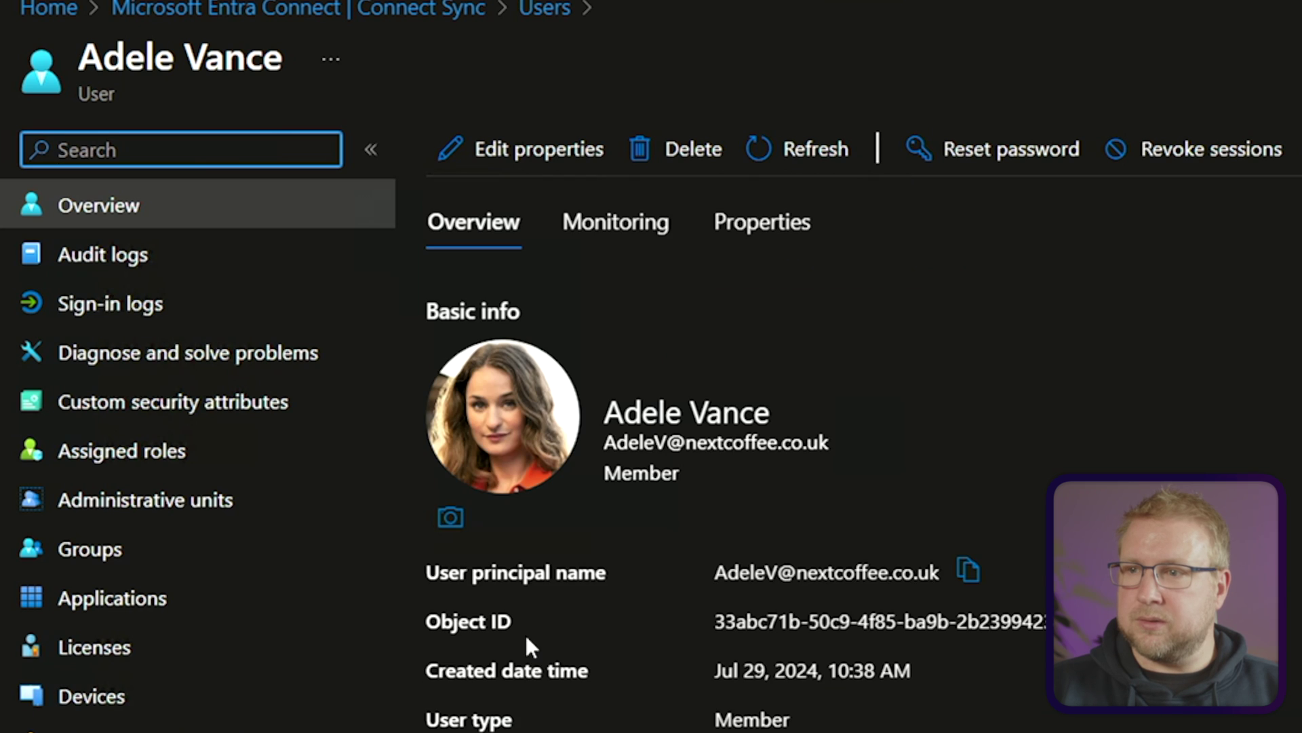
pyautogui.click(721, 216)
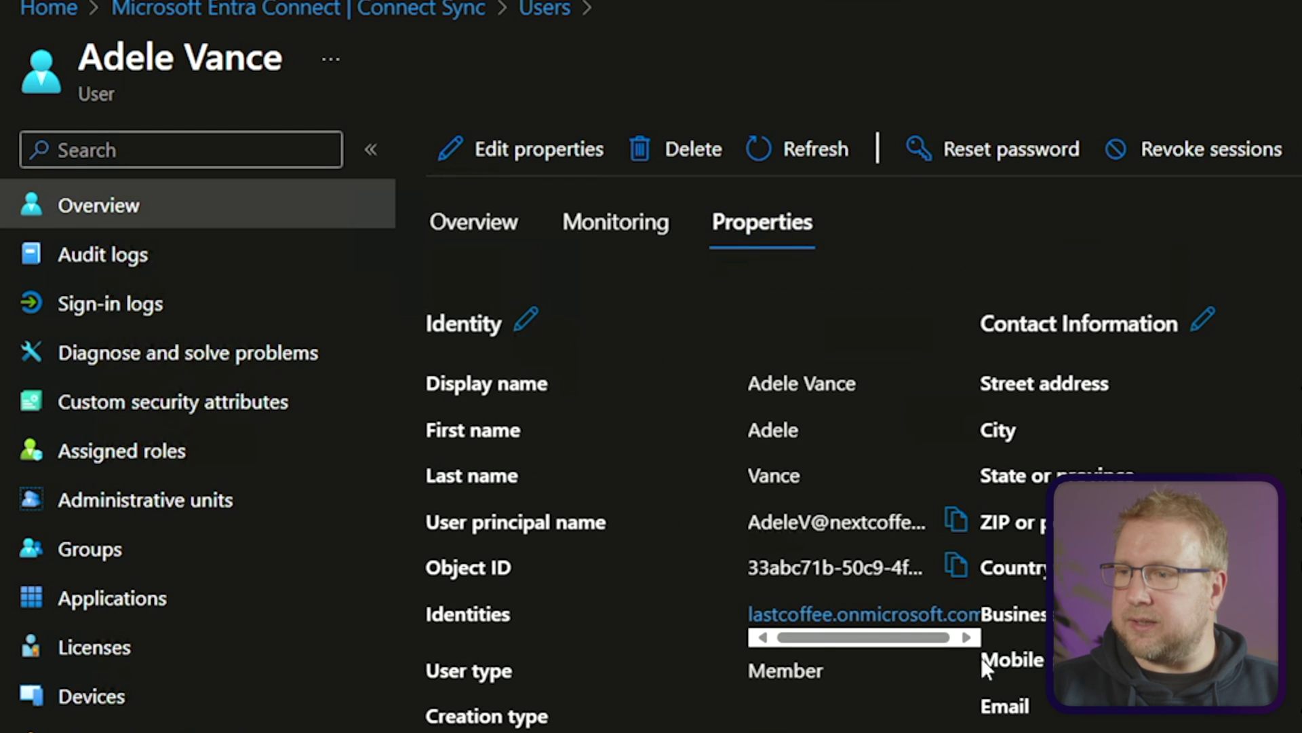
pyautogui.scroll(-5, 981, 662)
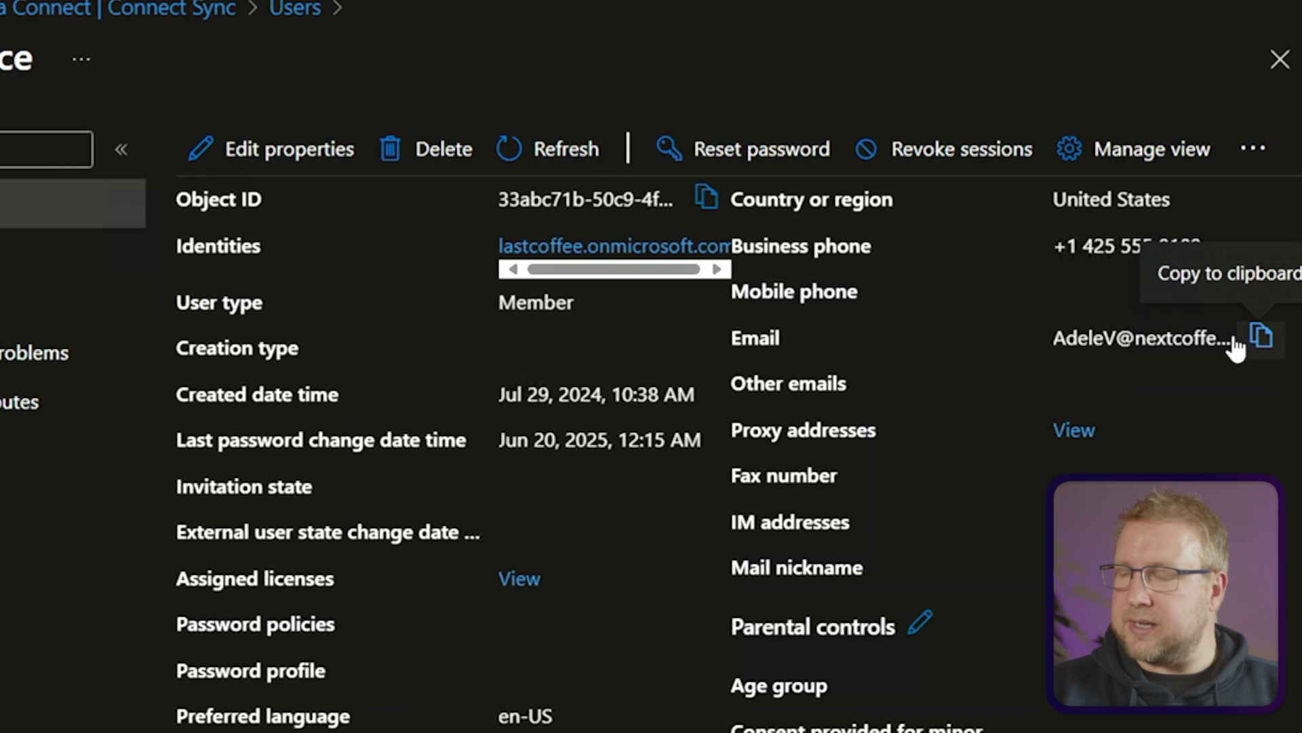
pyautogui.click(1260, 337)
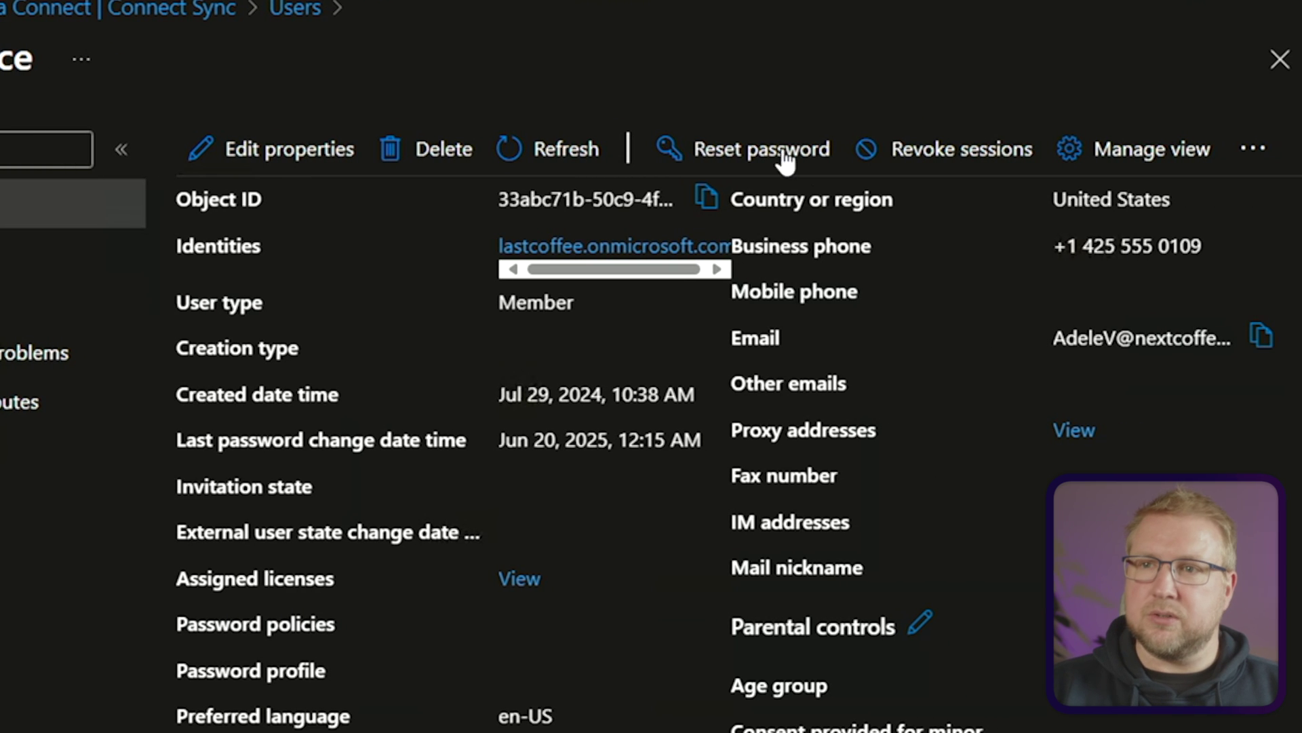
# In the NextCoffee Users OU, give the first user a nextcoffee.co.uk e-mail address
pyautogui.hotkey('alt', 'Tab')
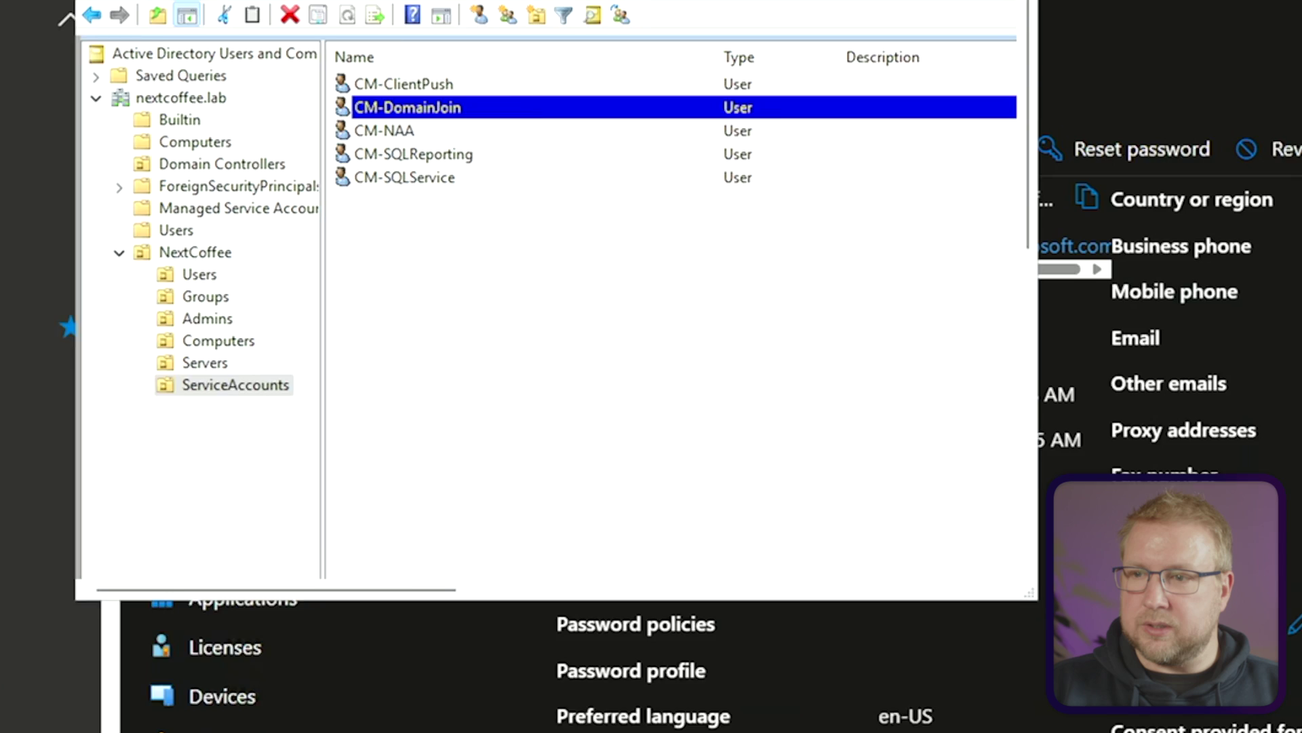
pyautogui.click(638, 274)
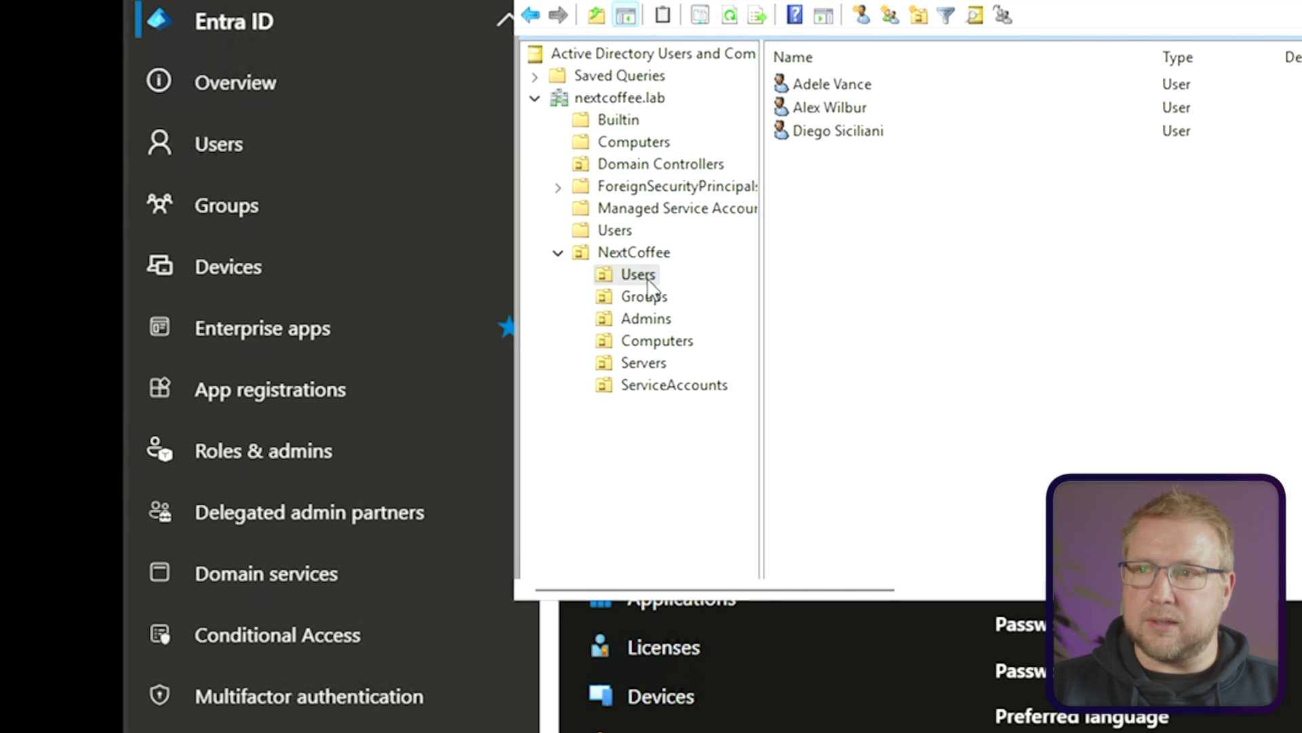
pyautogui.doubleClick(851, 87)
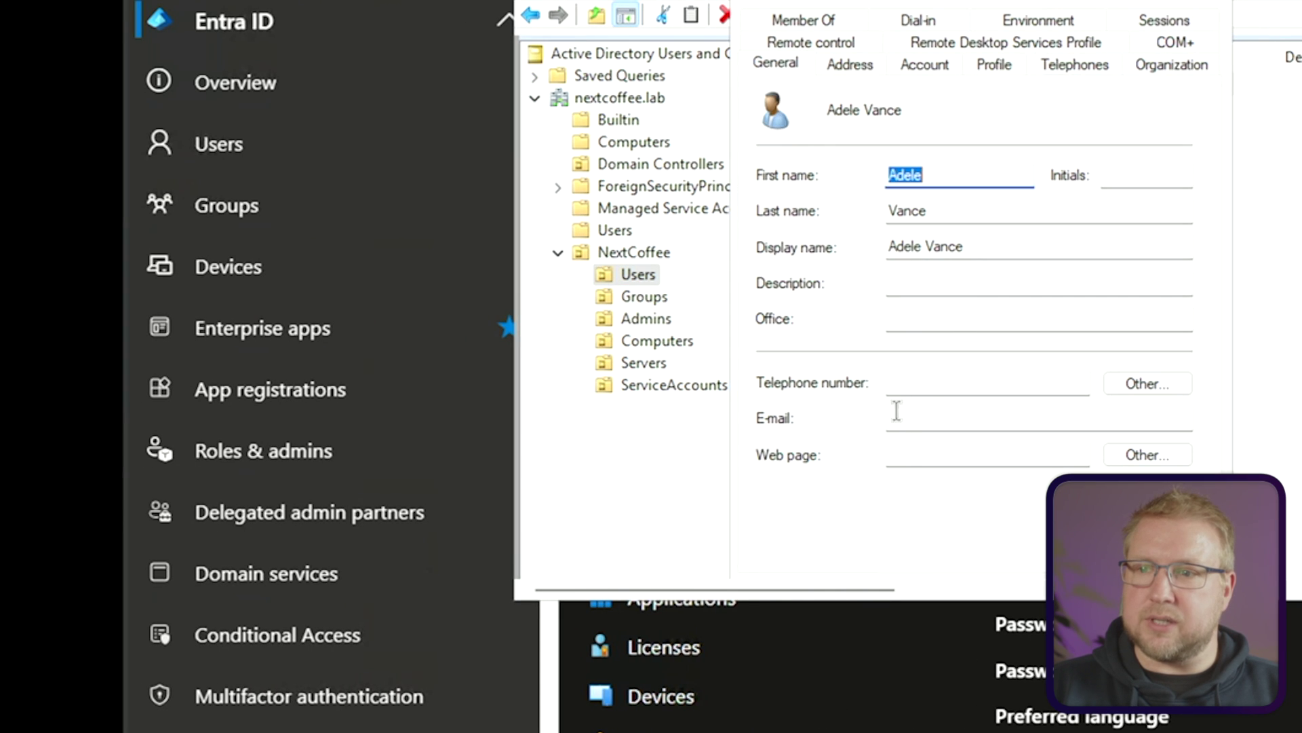
pyautogui.click(970, 416)
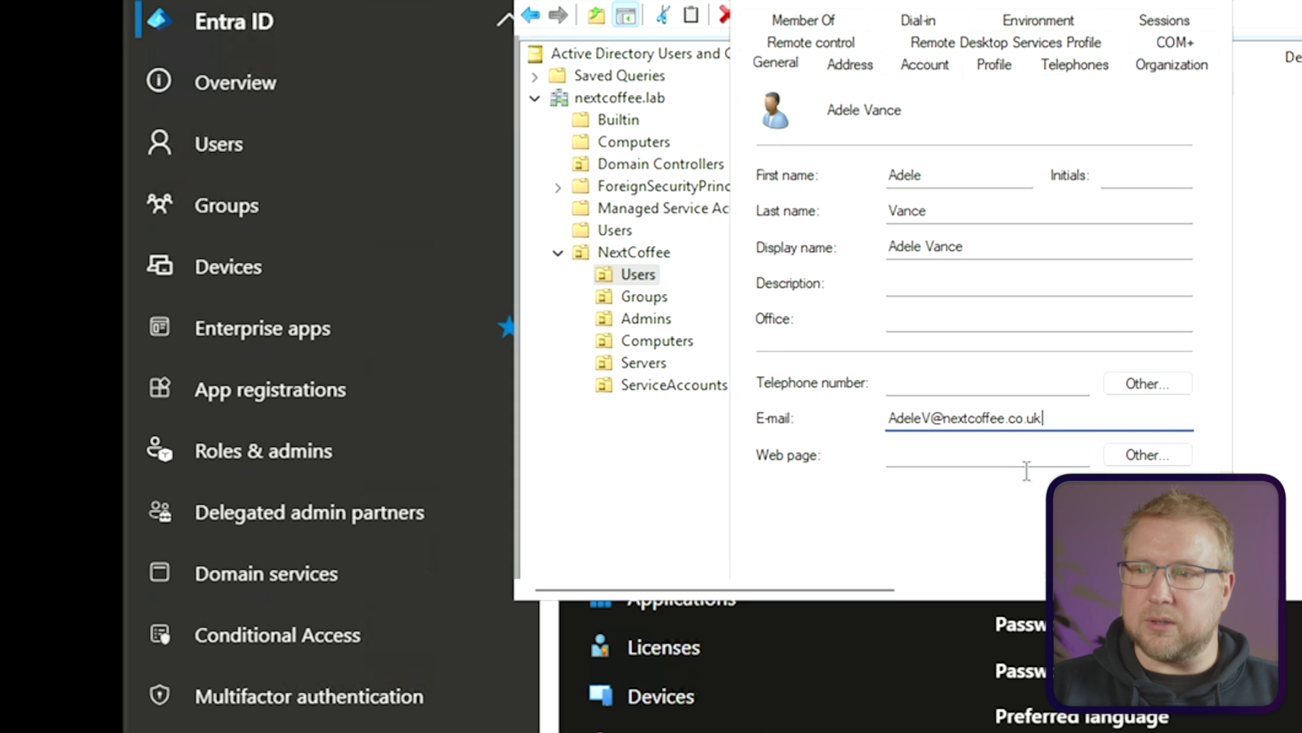
pyautogui.moveTo(1025, 2); pyautogui.dragTo(1054, 0)
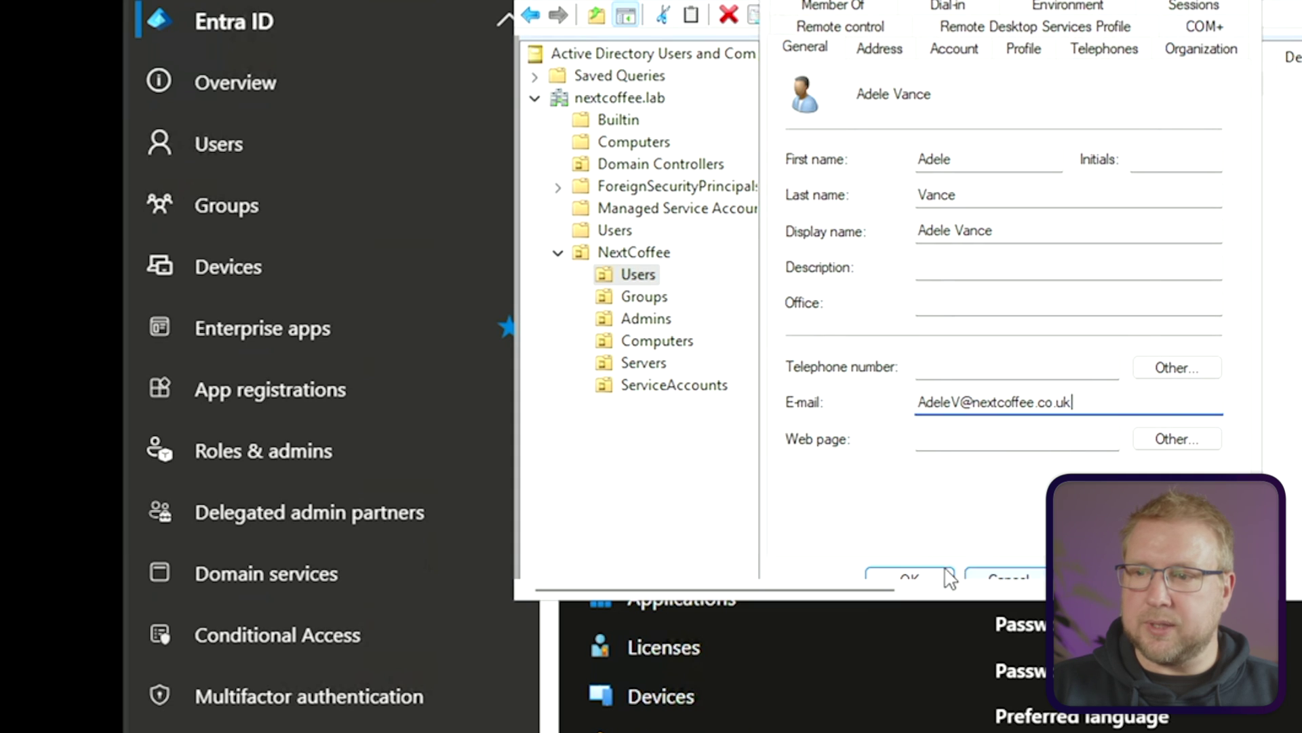
pyautogui.click(909, 576)
# Paste the copied address into the second user's E-mail, replacing the name part with theirs
pyautogui.doubleClick(841, 111)
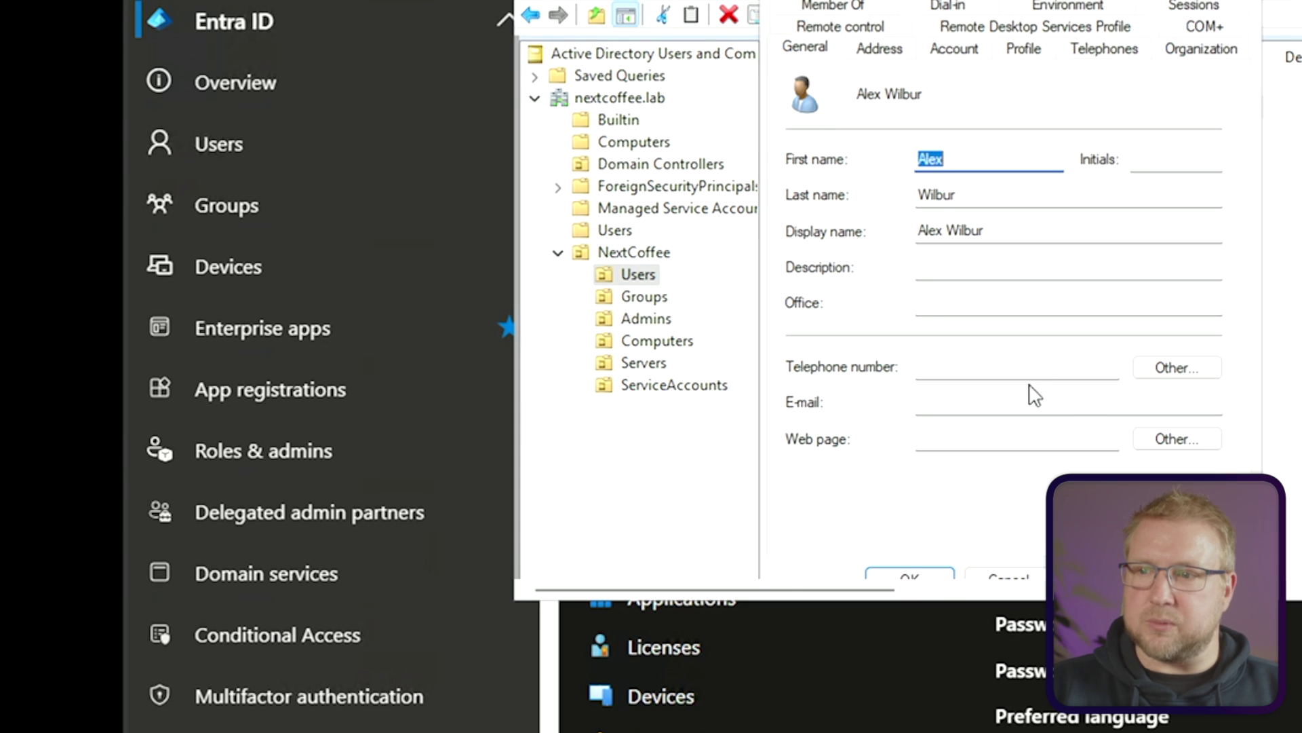
pyautogui.click(1000, 400)
pyautogui.hotkey('ctrl', 'v')
pyautogui.moveTo(957, 401); pyautogui.dragTo(869, 393)
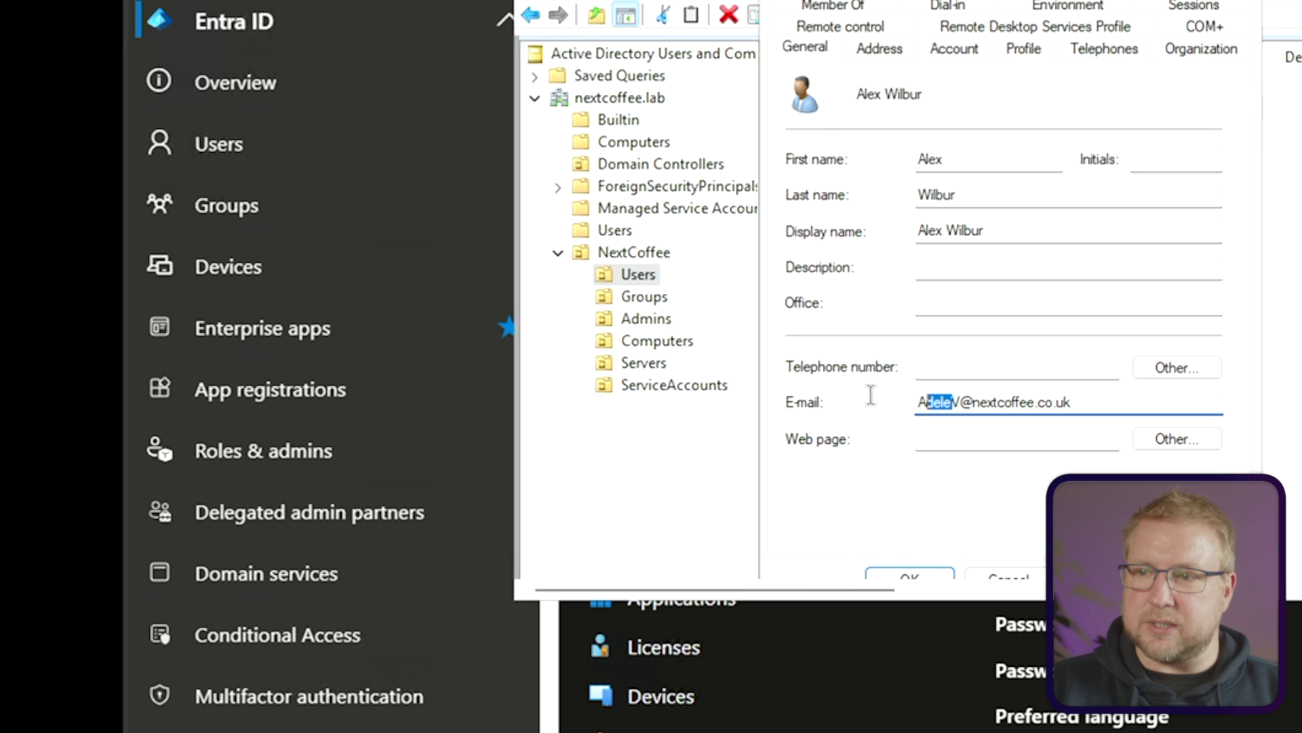
pyautogui.press('Delete')
pyautogui.press('Delete')
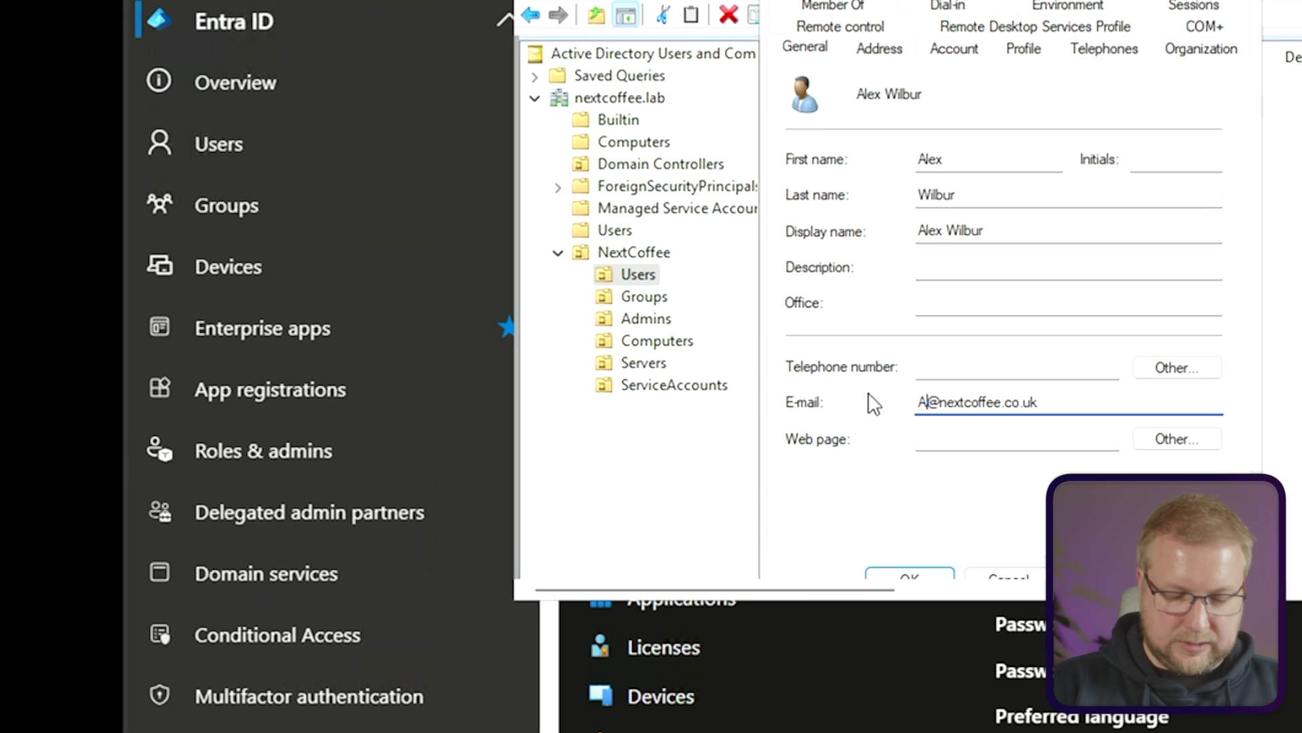
pyautogui.click(907, 577)
# Give the third user the pasted nextcoffee.co.uk address with their own name substituted
pyautogui.doubleClick(837, 131)
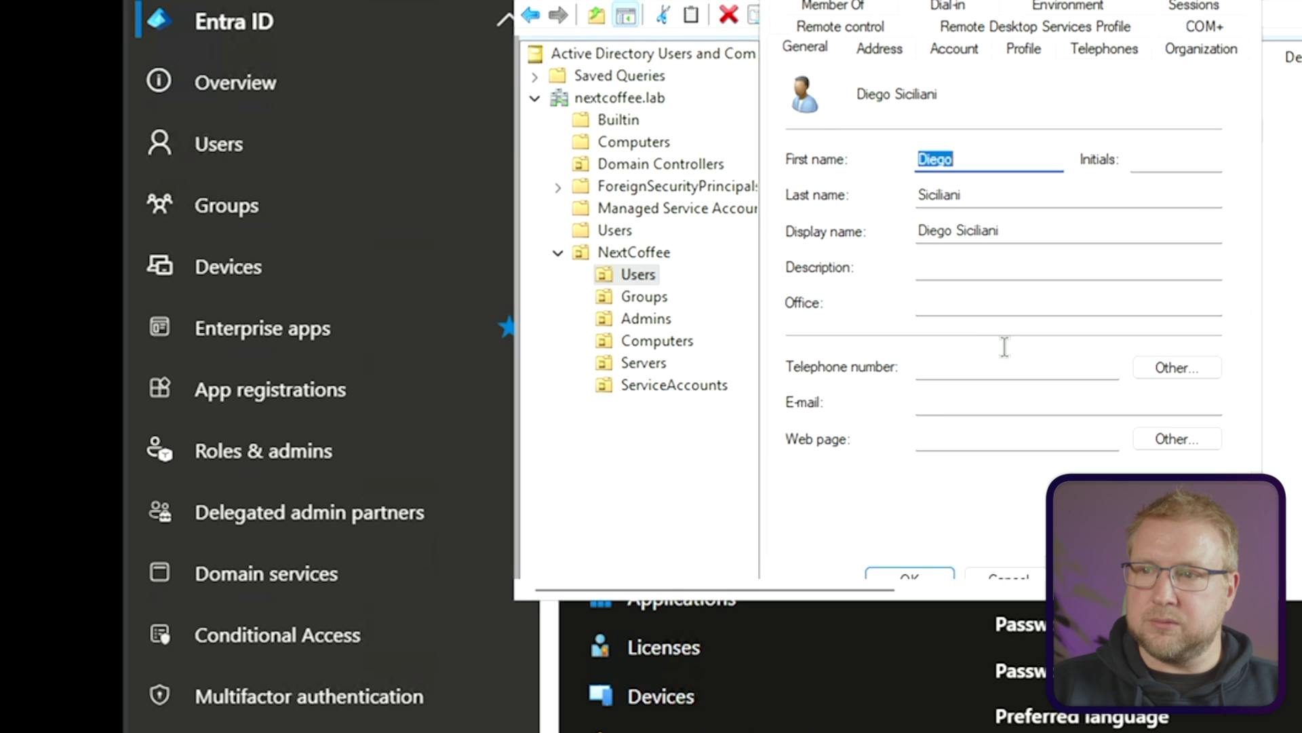
pyautogui.click(943, 404)
pyautogui.hotkey('ctrl', 'v')
pyautogui.moveTo(955, 403); pyautogui.dragTo(794, 412)
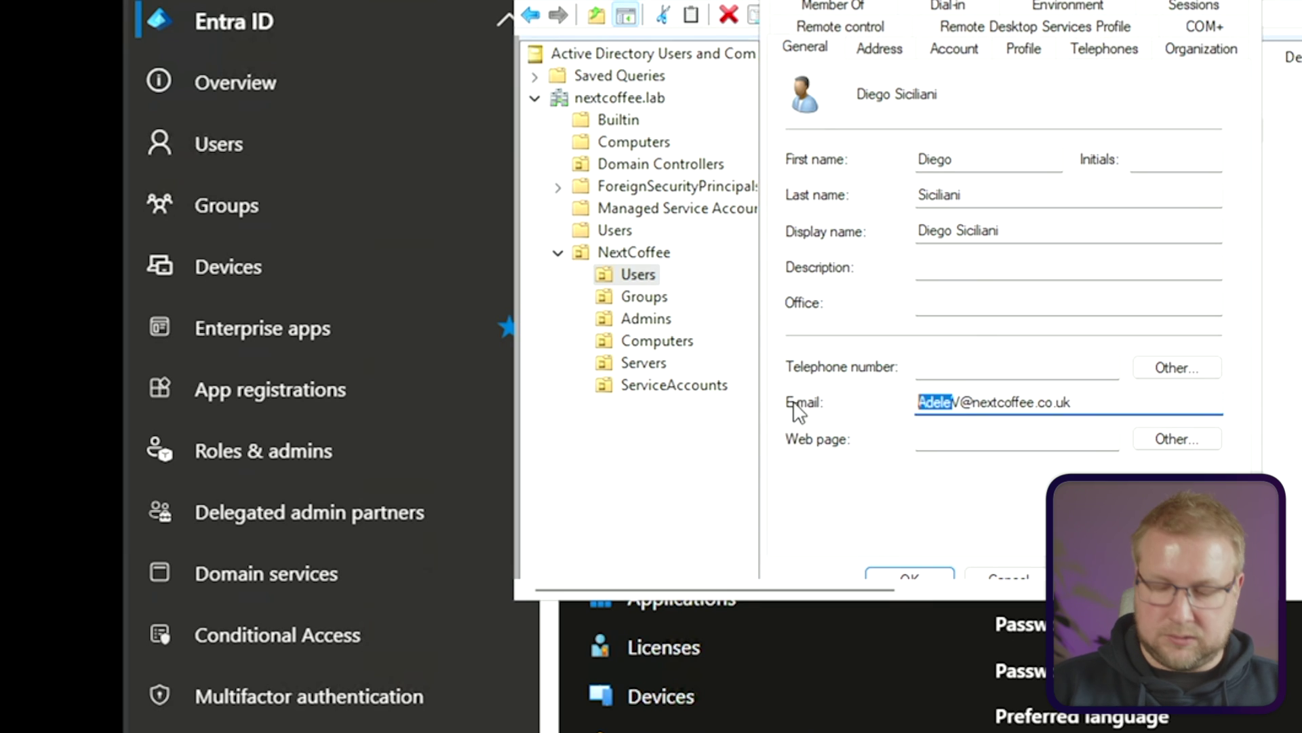
pyautogui.press('Delete')
pyautogui.press('Delete')
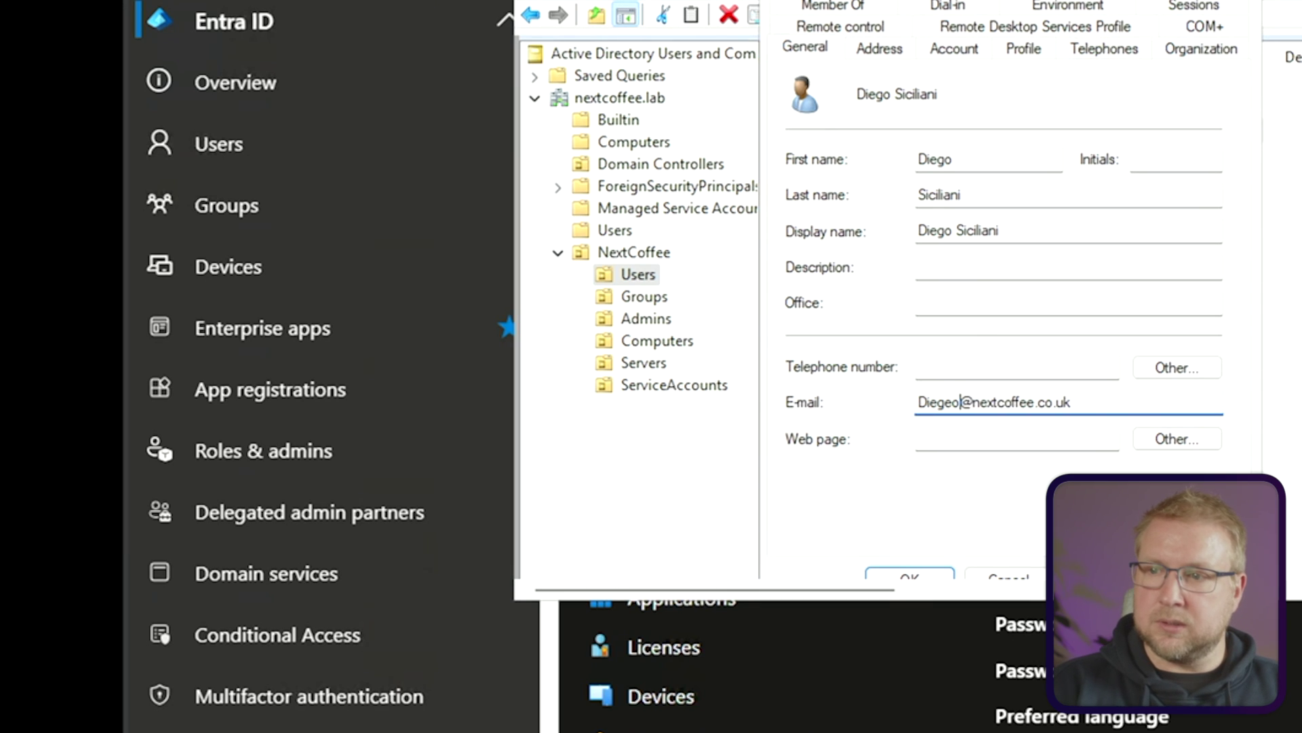
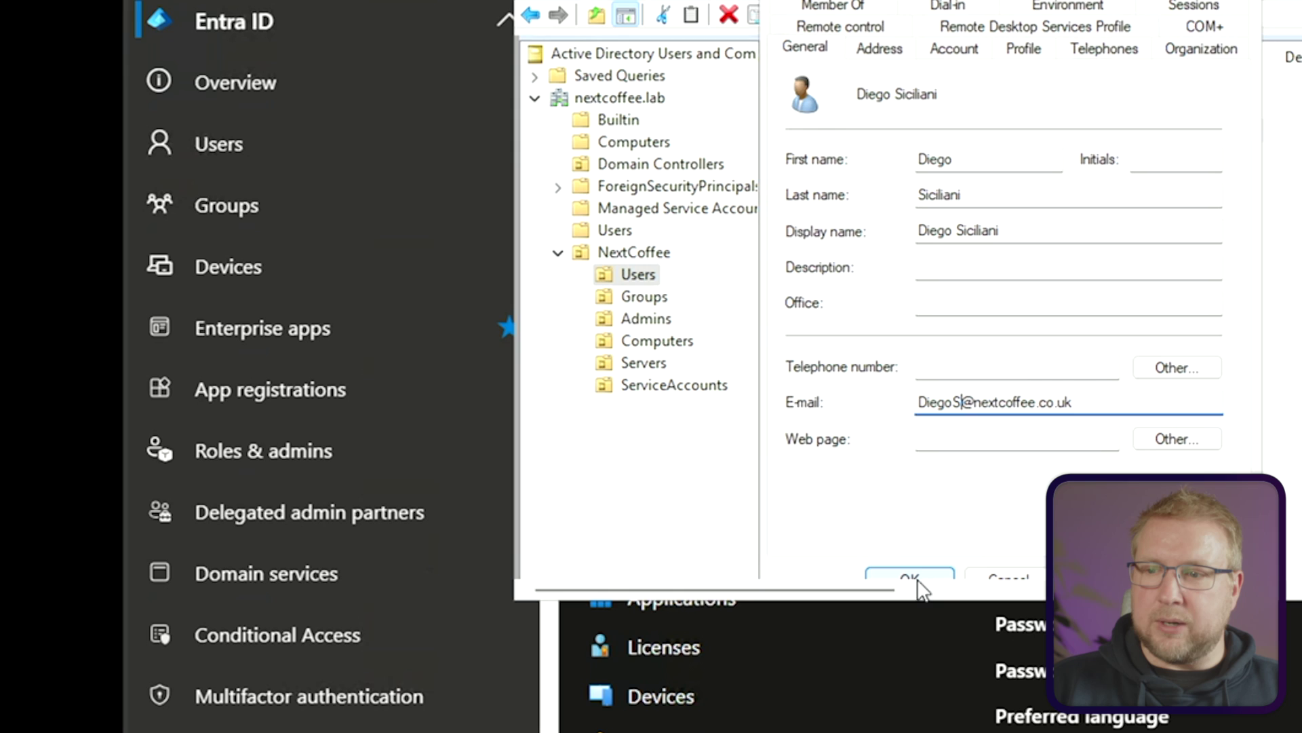
pyautogui.click(909, 575)
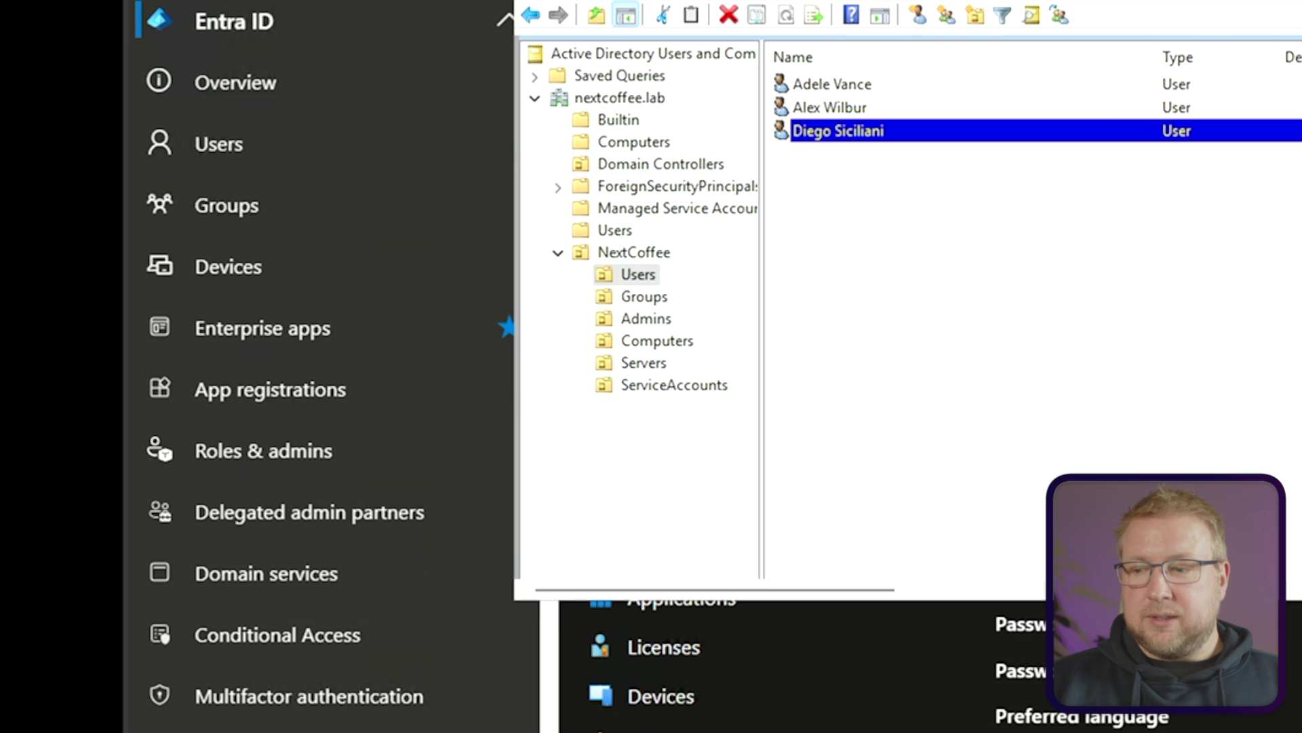
# Return to the Entra Connect Sync wizard and move past user identification to filtering
pyautogui.hotkey('alt', 'Tab')
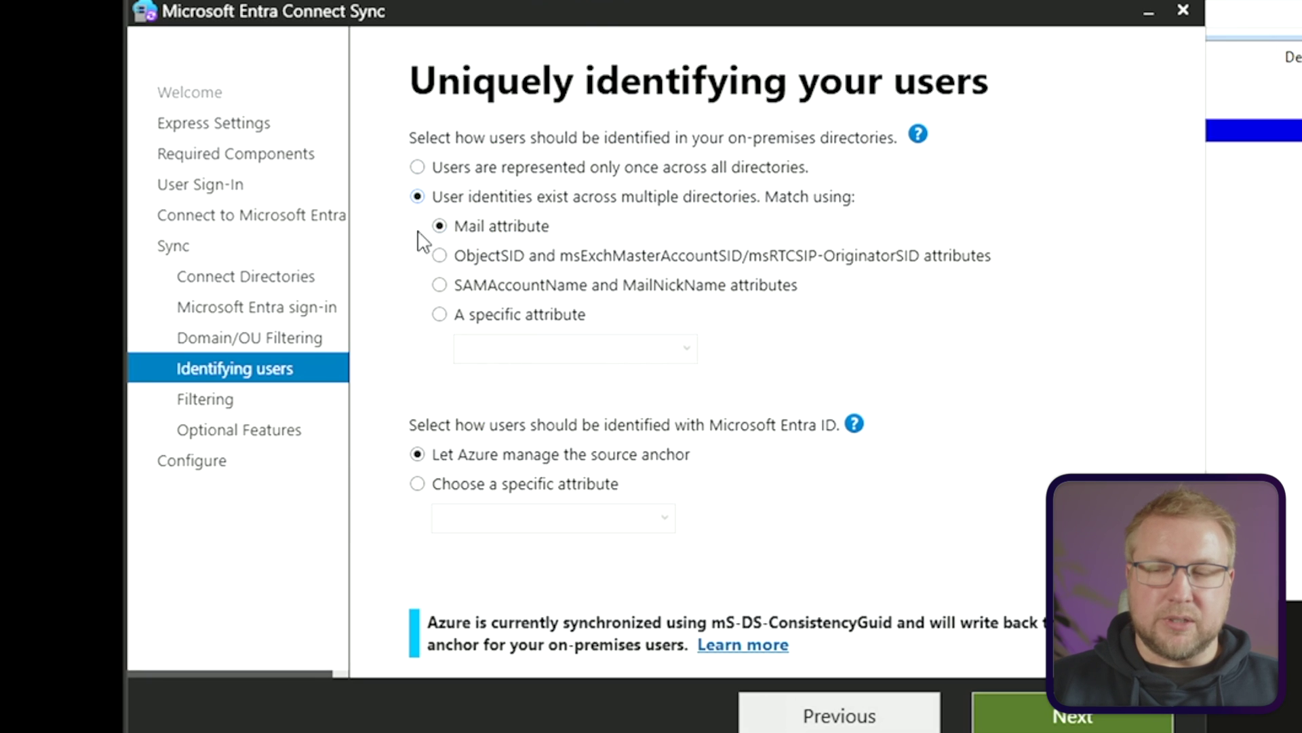
pyautogui.moveTo(599, 23); pyautogui.dragTo(699, 30)
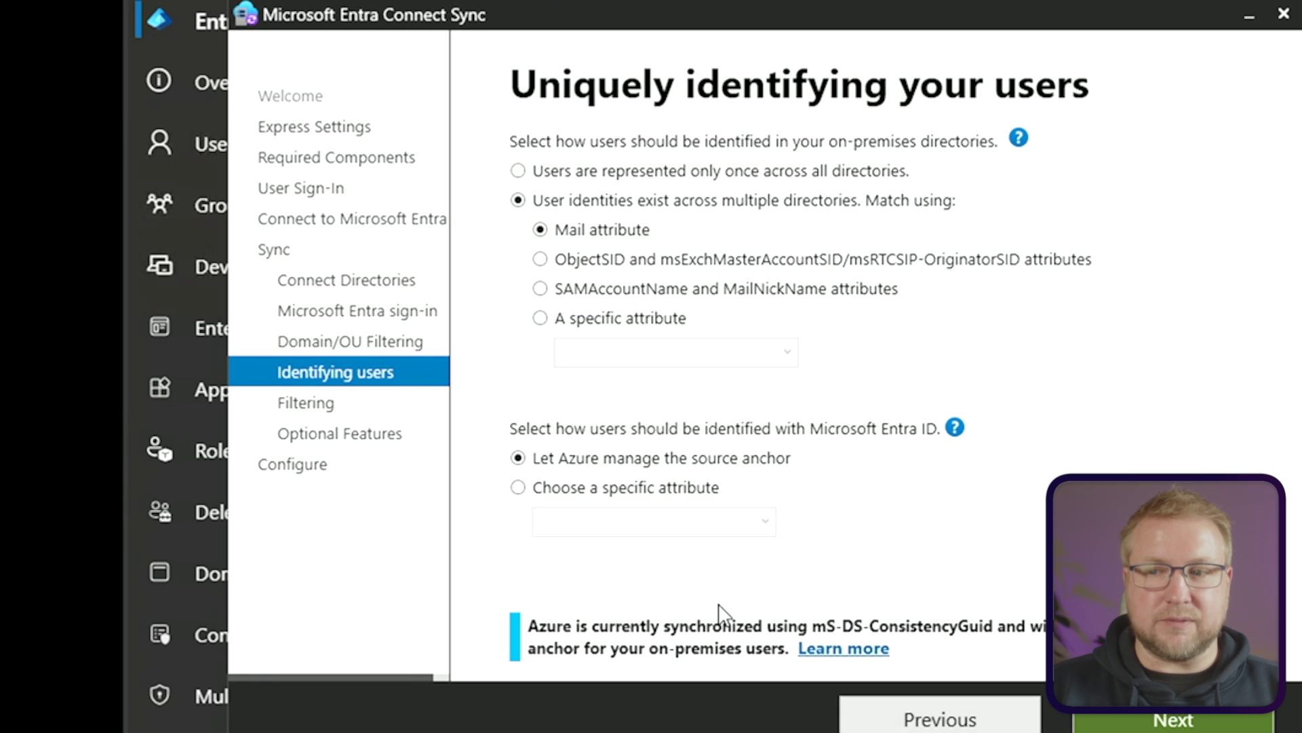
pyautogui.click(1168, 720)
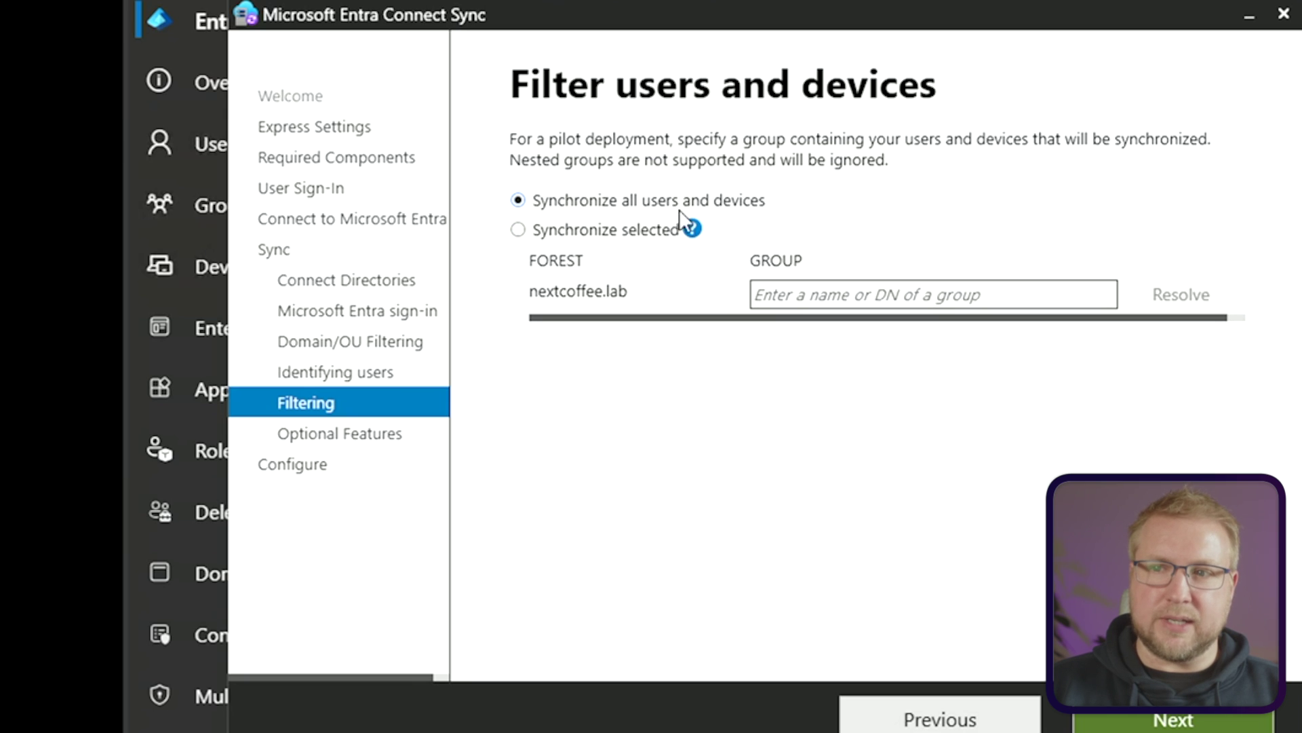
# Keep 'Synchronize all users and devices' instead of a selected group, and proceed to optional features
pyautogui.click(580, 232)
pyautogui.moveTo(690, 231)
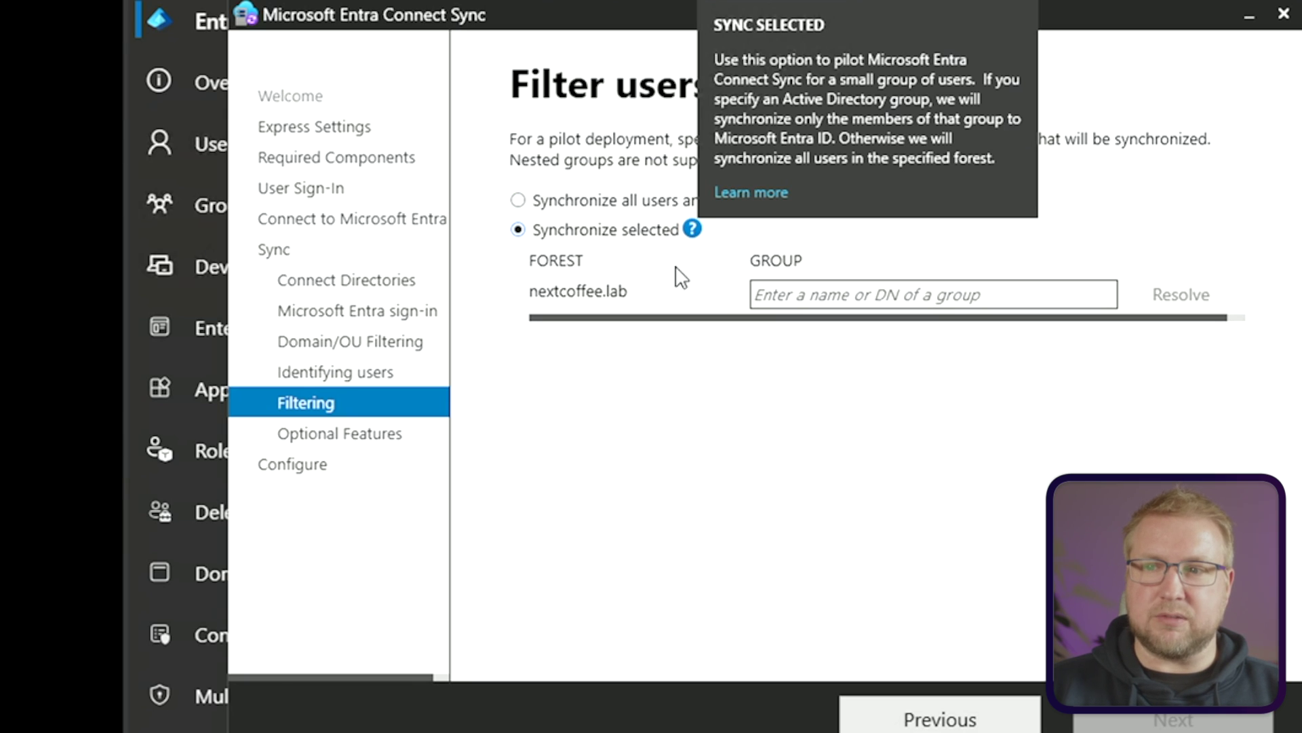
pyautogui.click(859, 294)
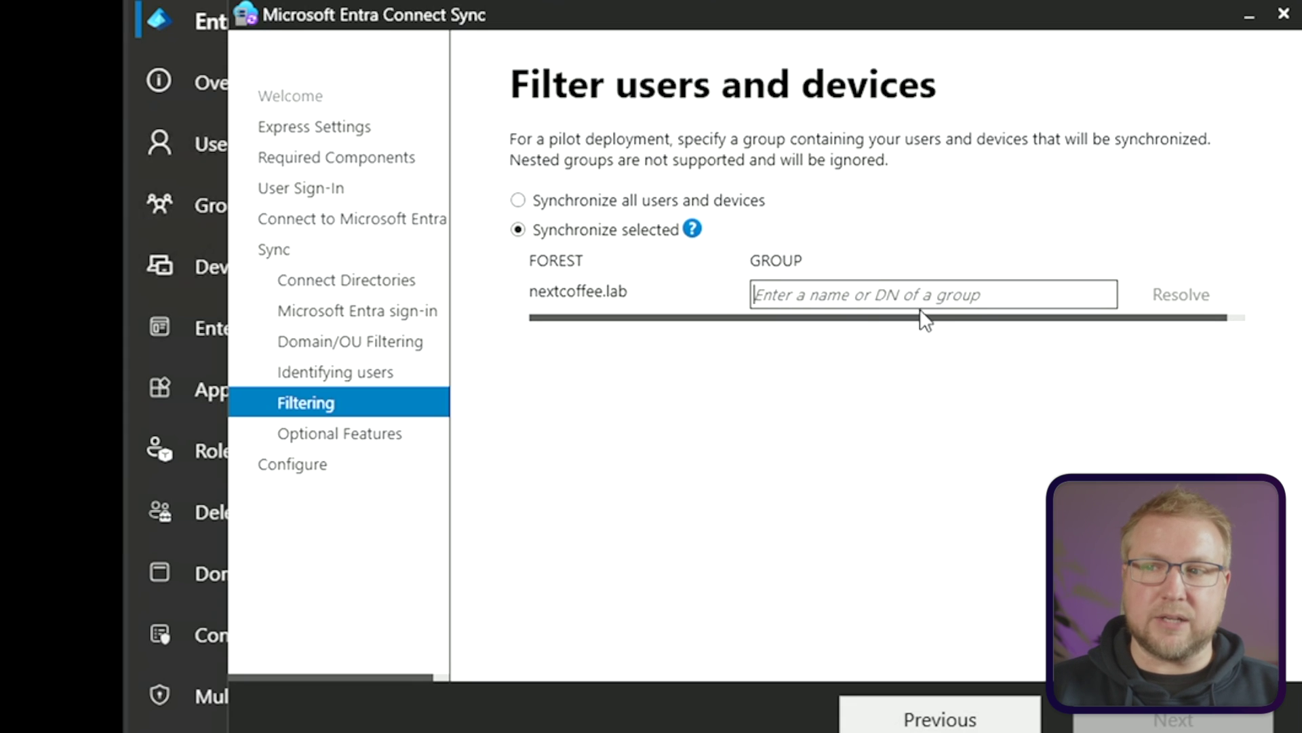
pyautogui.click(685, 201)
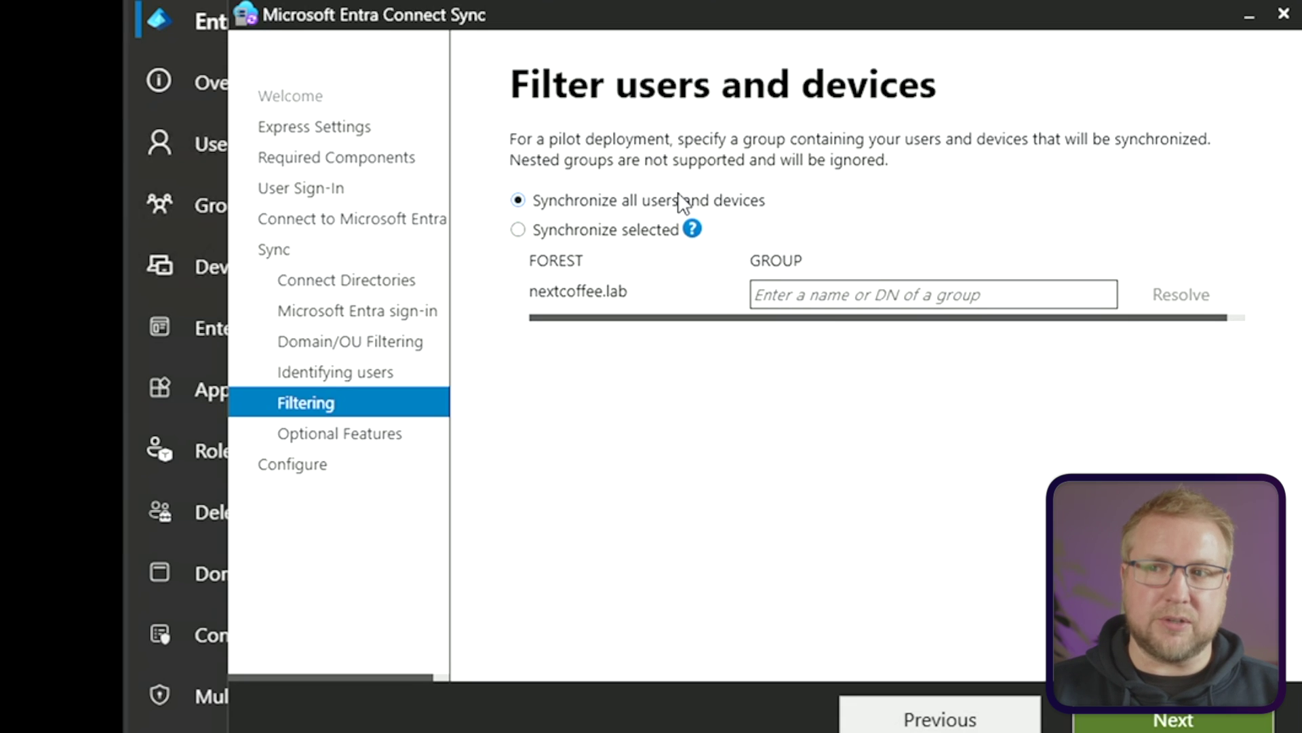
pyautogui.click(1177, 718)
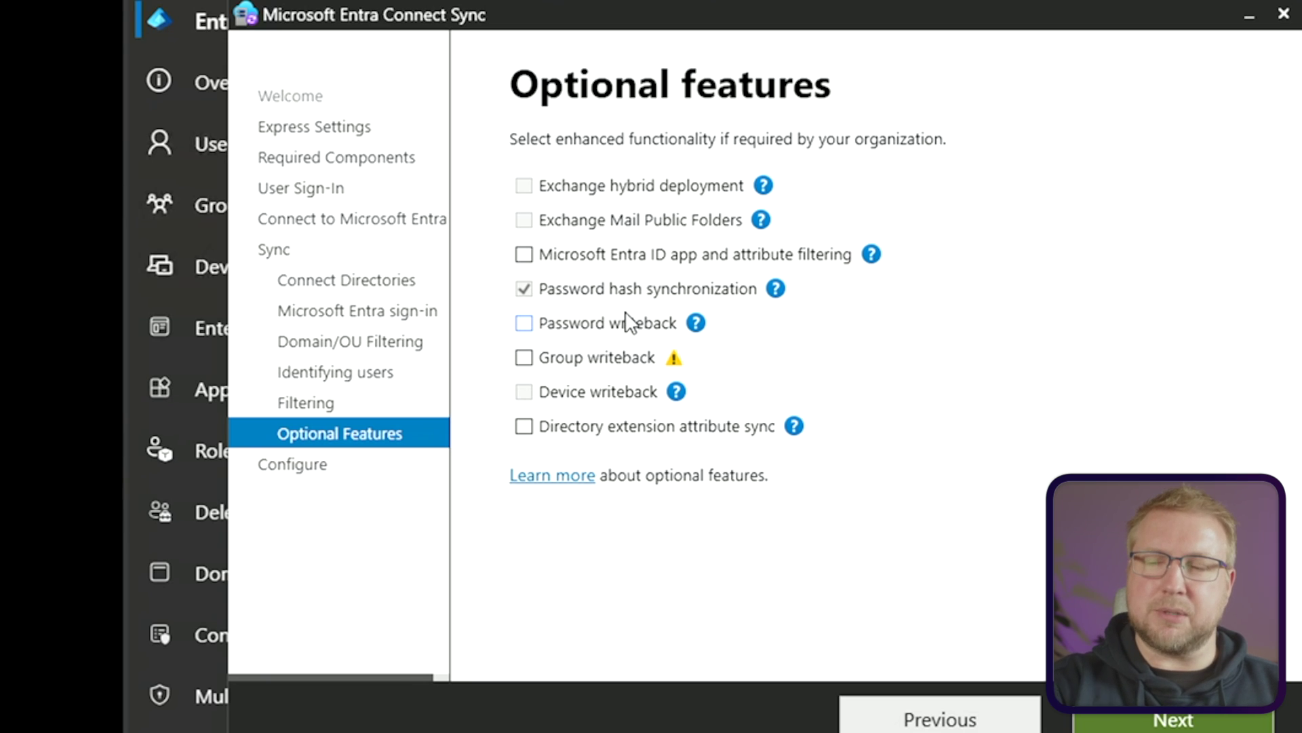
# Add Password writeback to password hash sync and go to Ready to configure
pyautogui.click(629, 322)
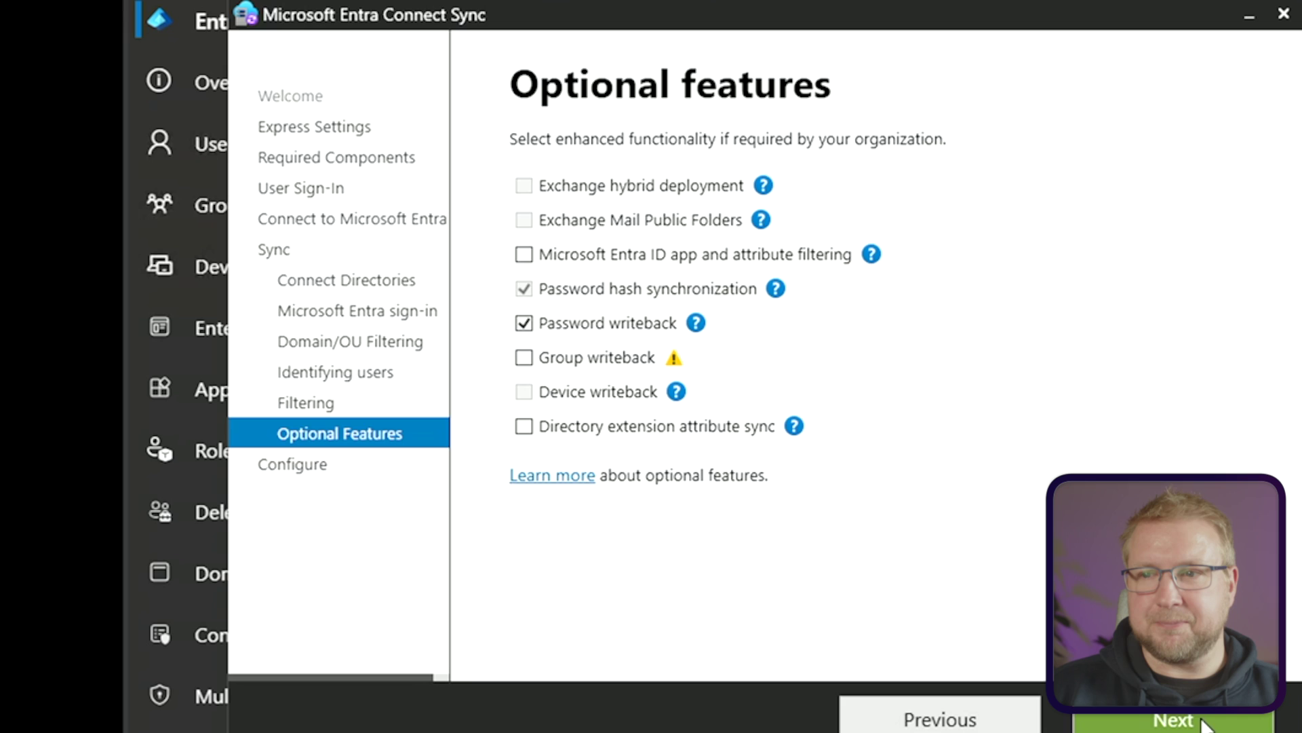
pyautogui.click(1177, 720)
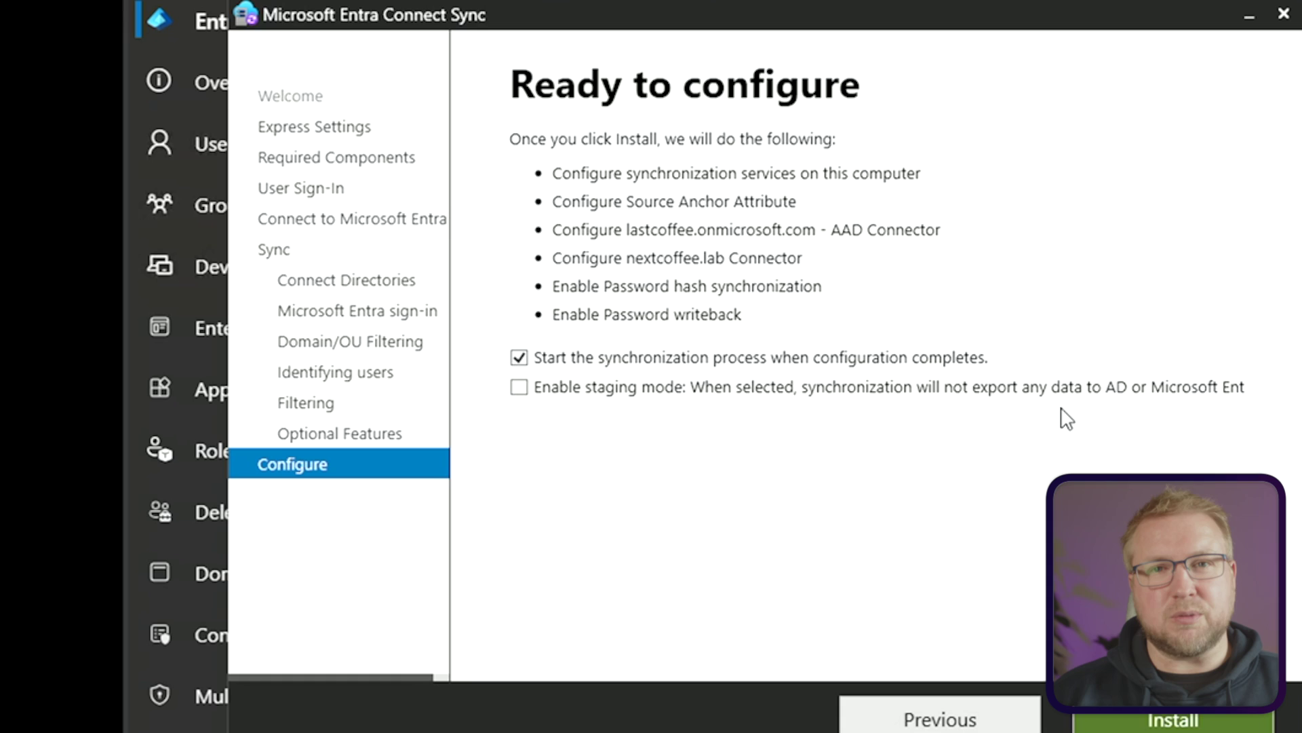
# Install with 'Start the synchronization process' left checked
pyautogui.click(1198, 724)
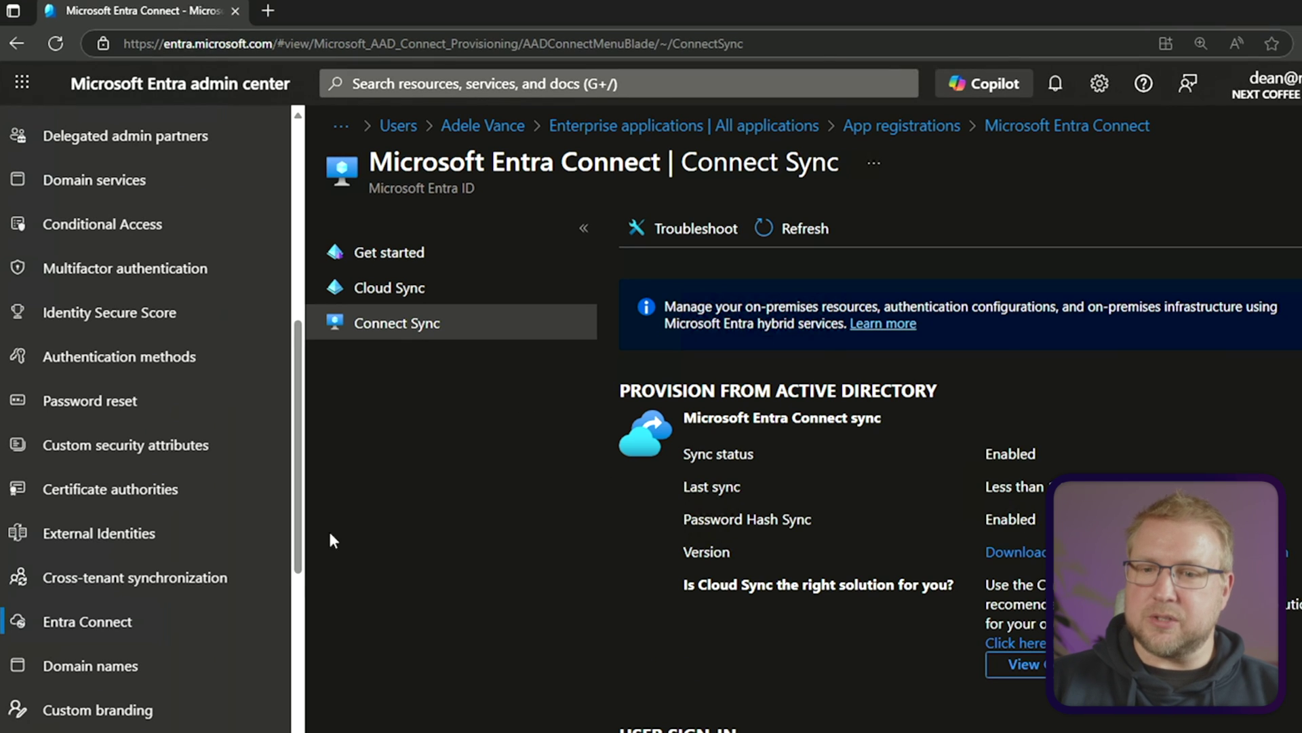
# Open Entra Connect's Connect Sync page and refresh its sync status
pyautogui.click(108, 620)
pyautogui.click(400, 323)
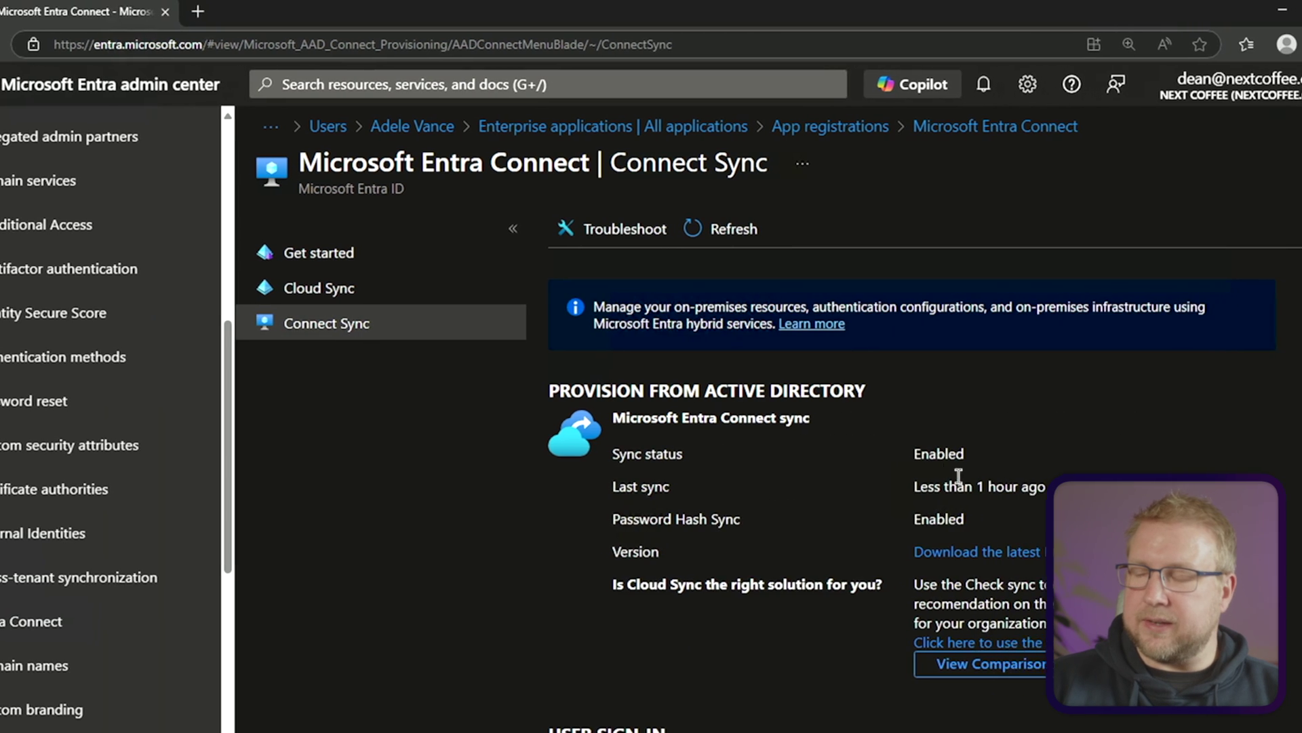
pyautogui.click(627, 229)
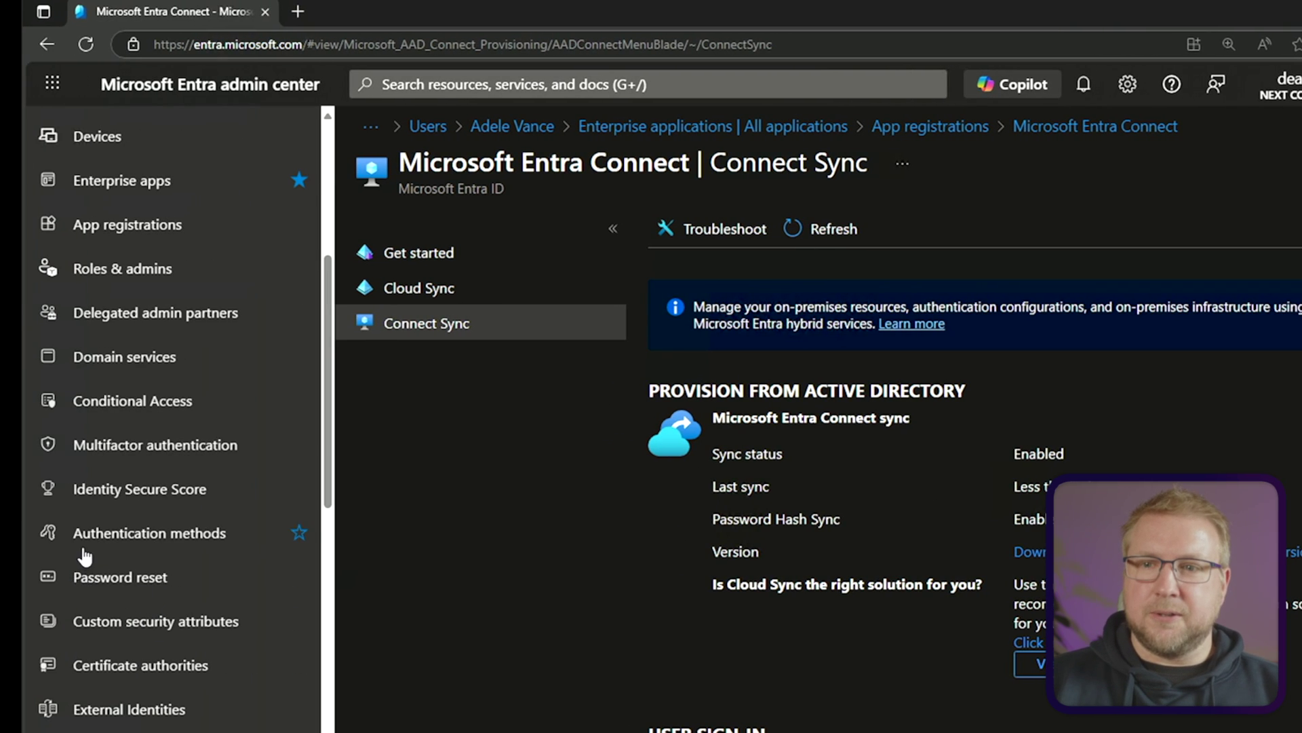
# Open ConnectSyncProvisioning_CM01_bfa68f231f51 from All applications in App registrations
pyautogui.click(140, 229)
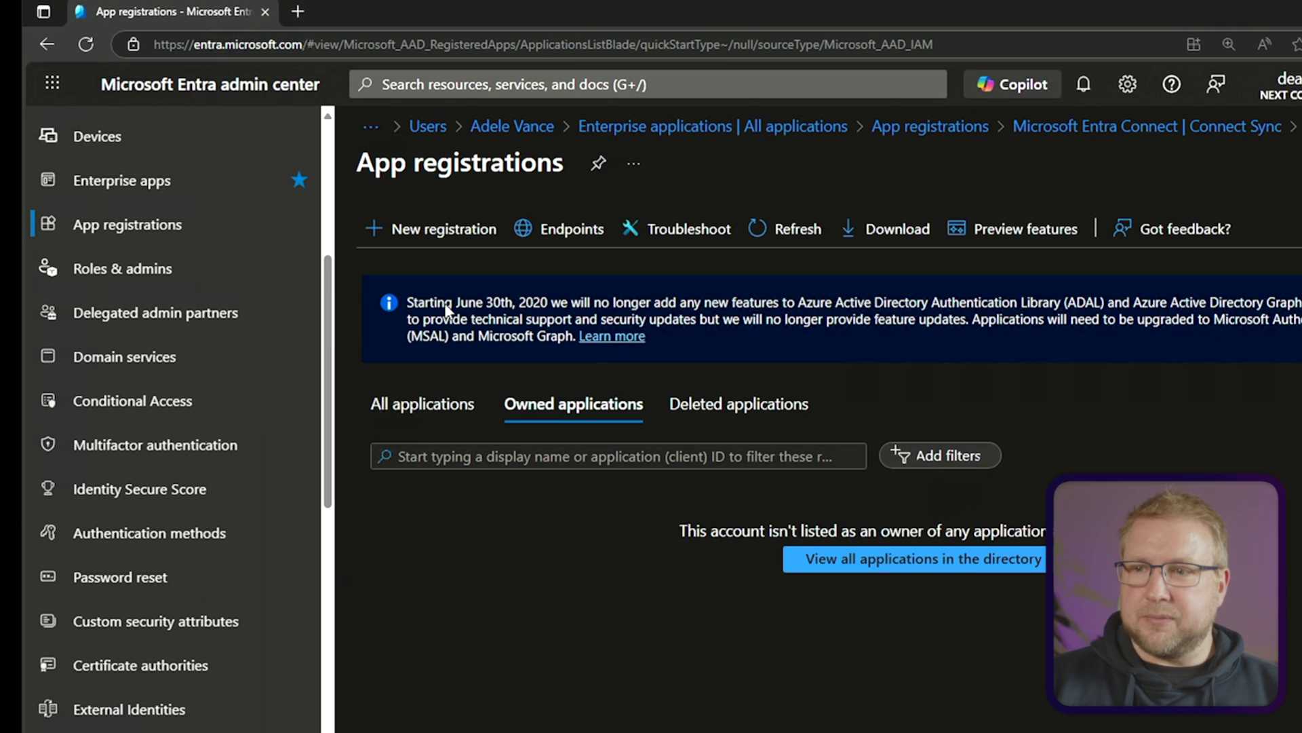
pyautogui.click(427, 405)
pyautogui.scroll(-1, 563, 543)
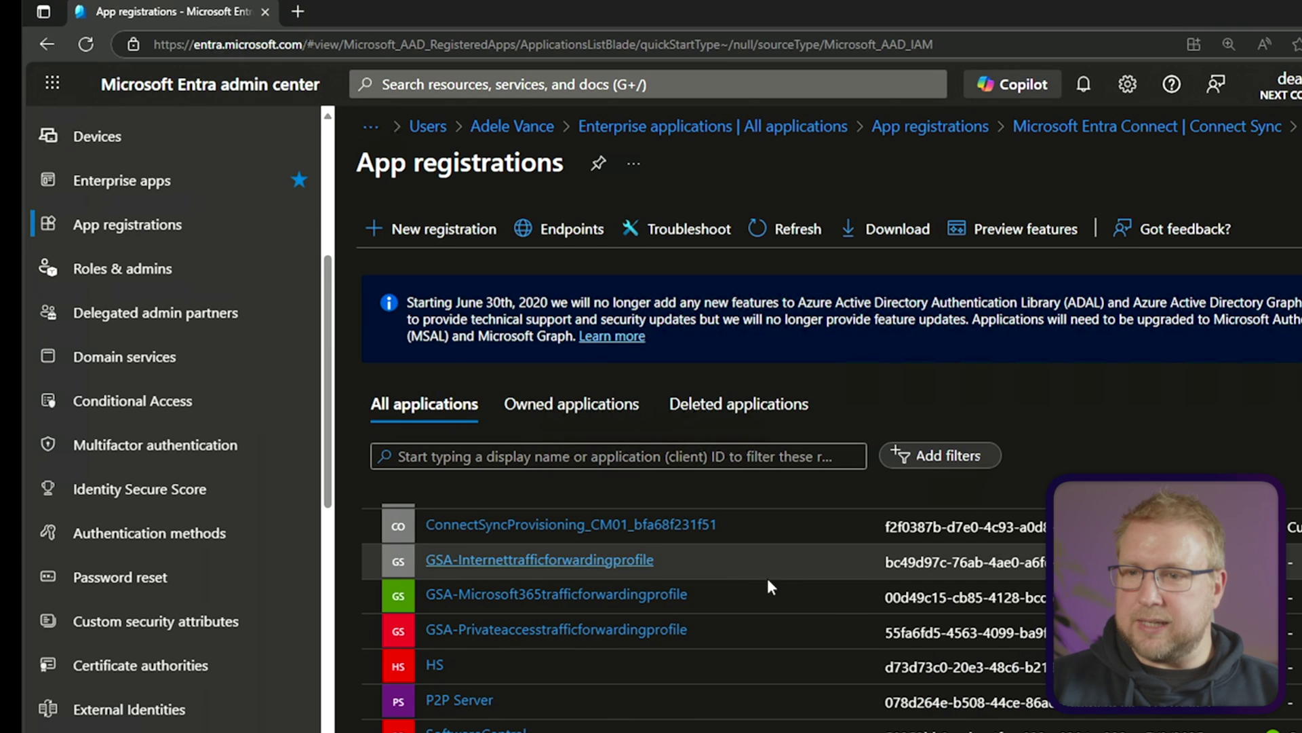
pyautogui.scroll(1, 801, 590)
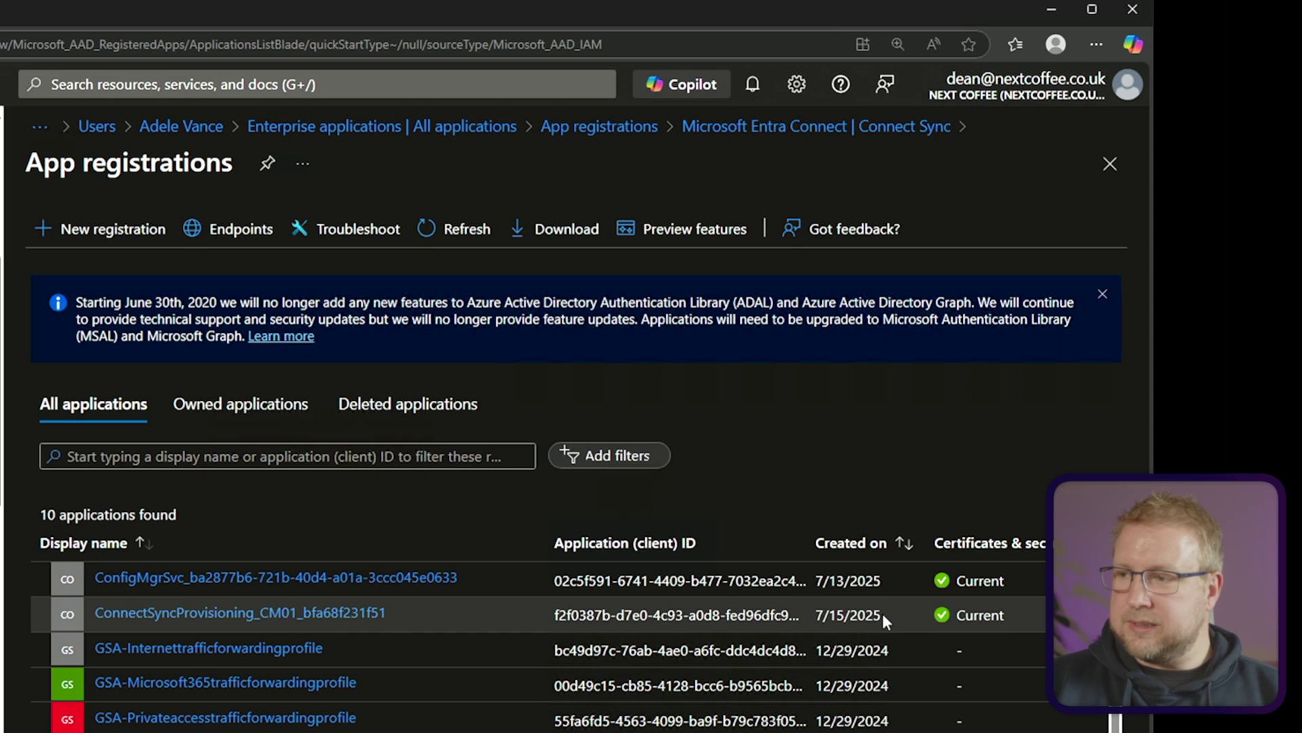
pyautogui.click(344, 612)
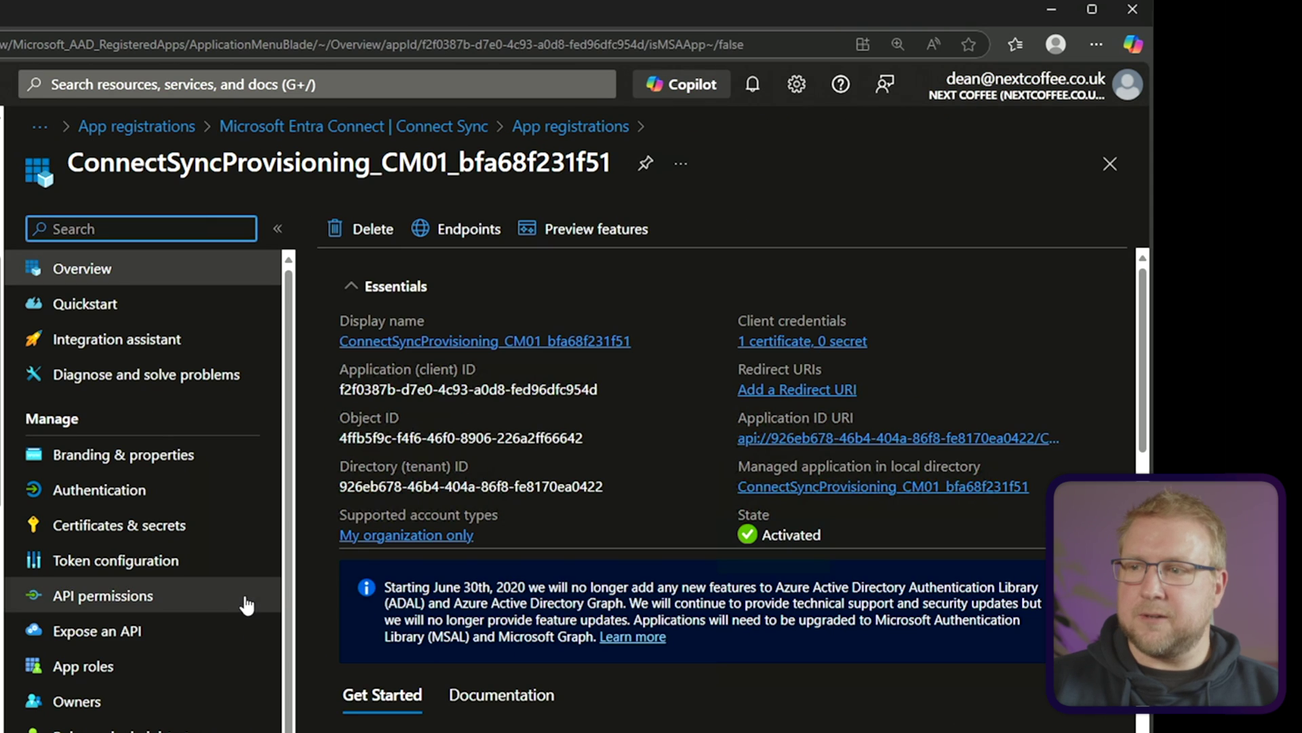